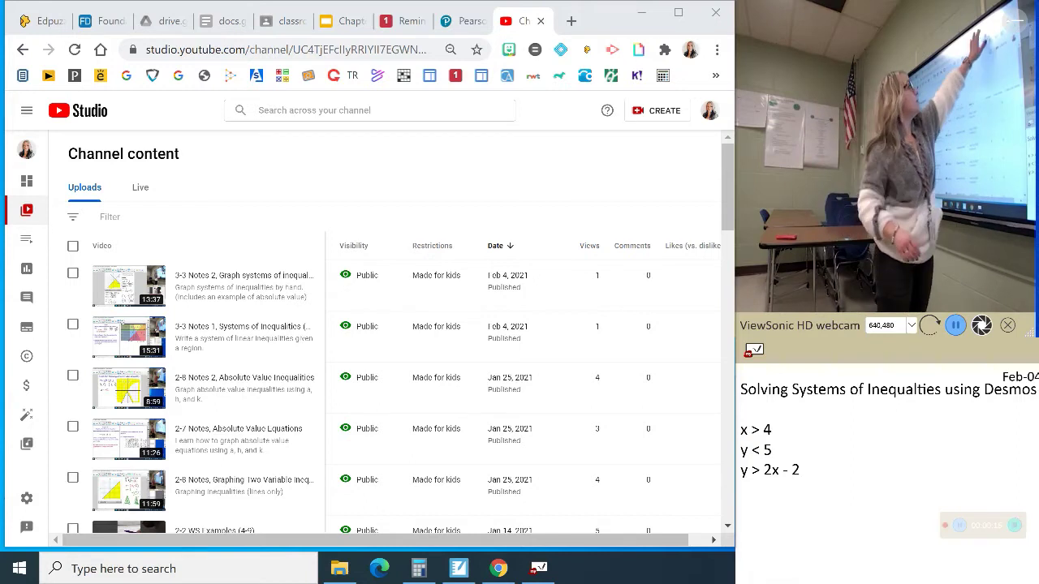
Step: Open the Desmos graphing calculator at desmos.com/calculator in a new browser tab
left_click(571, 21)
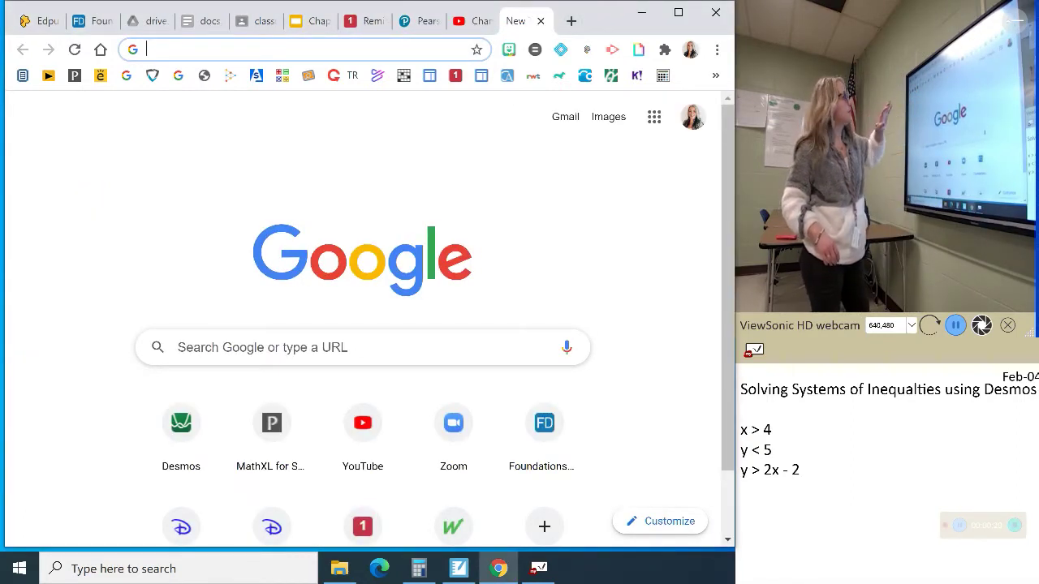
left_click(154, 53)
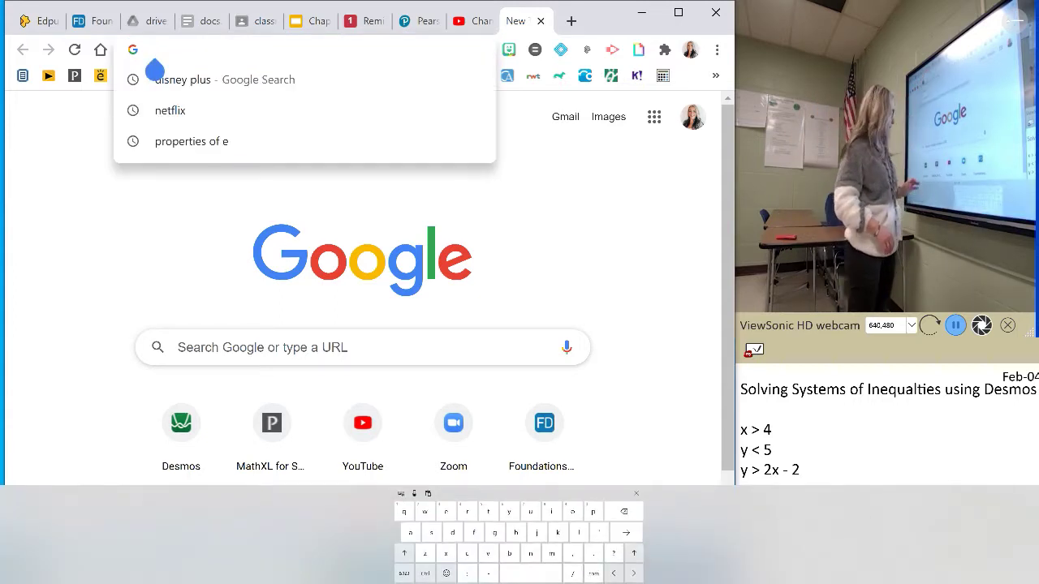
type("desmo")
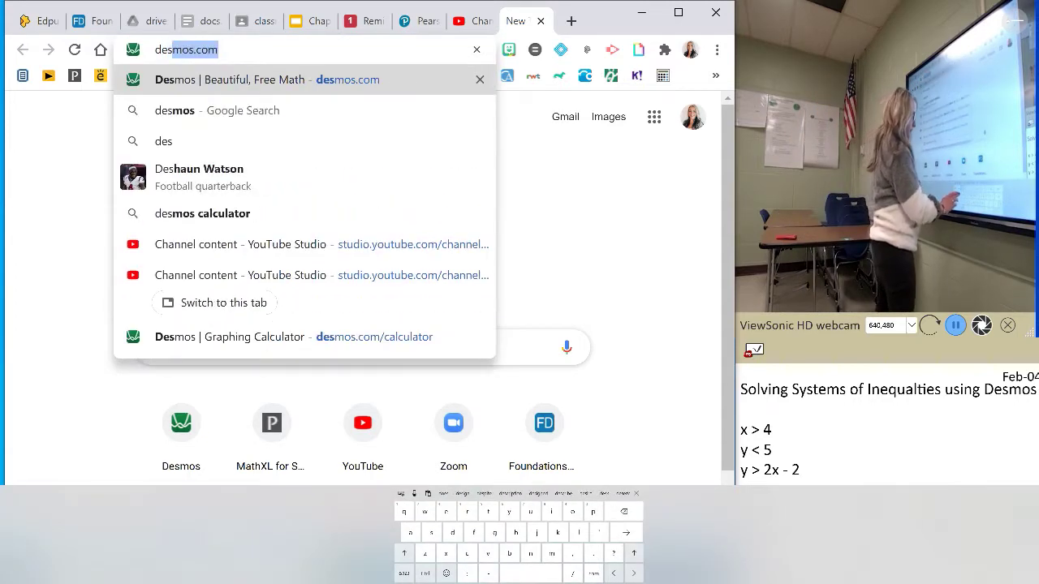
type("s")
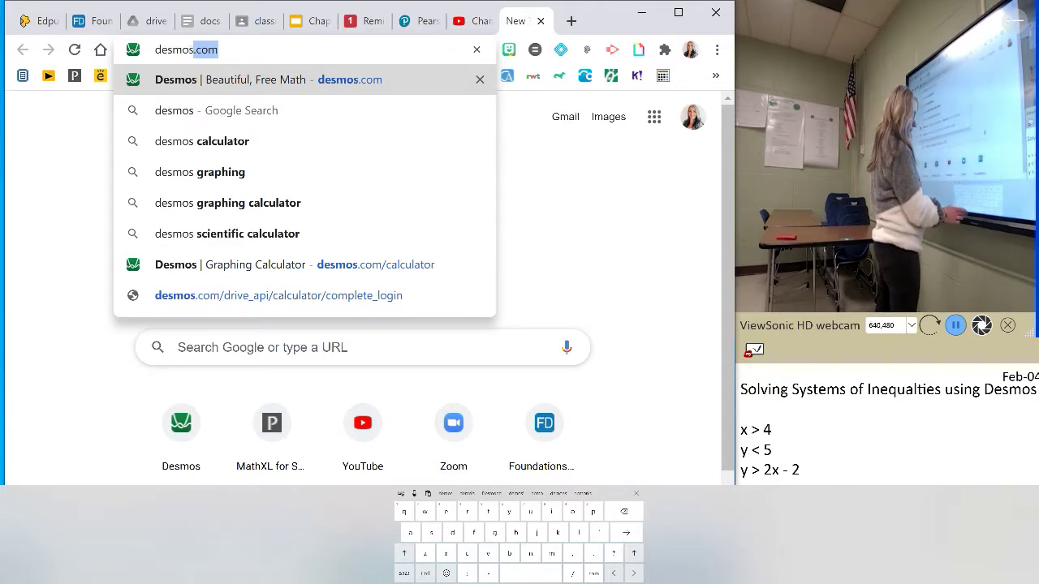
type(".com")
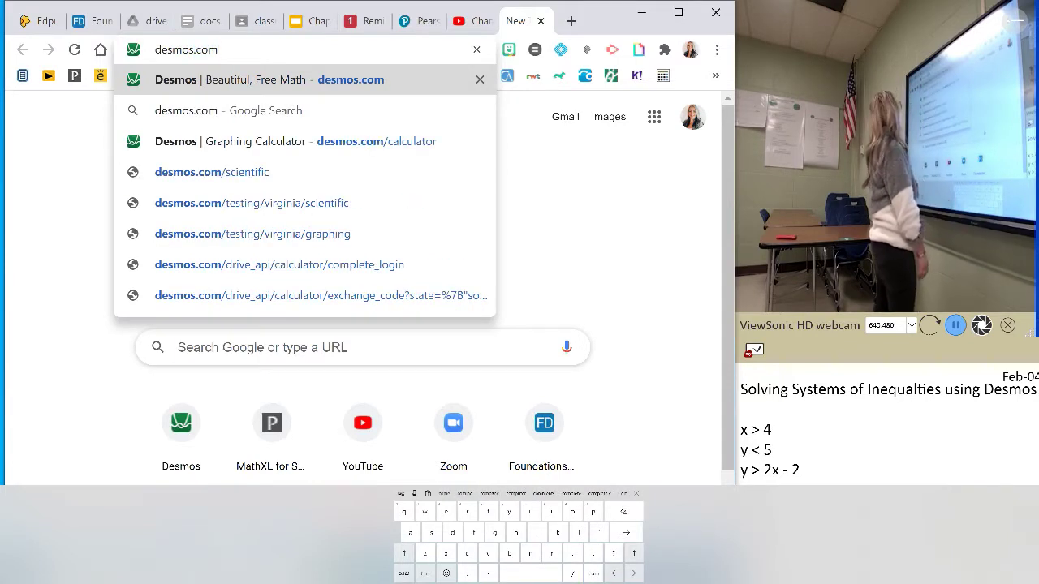
left_click(295, 141)
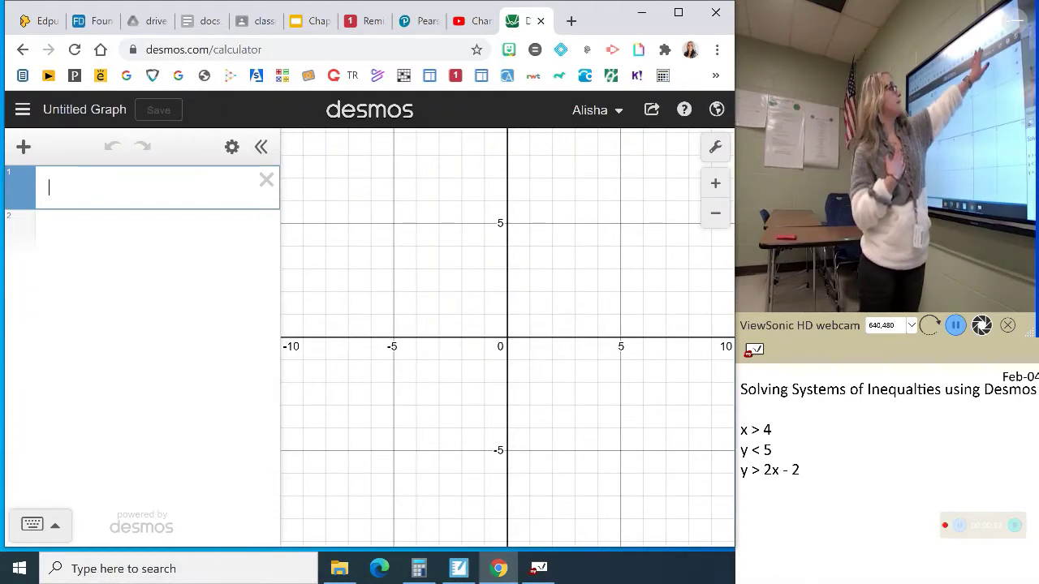
Step: Look at the signed-in account options and the Save This Graph dialog, closing both without saving
left_click(596, 109)
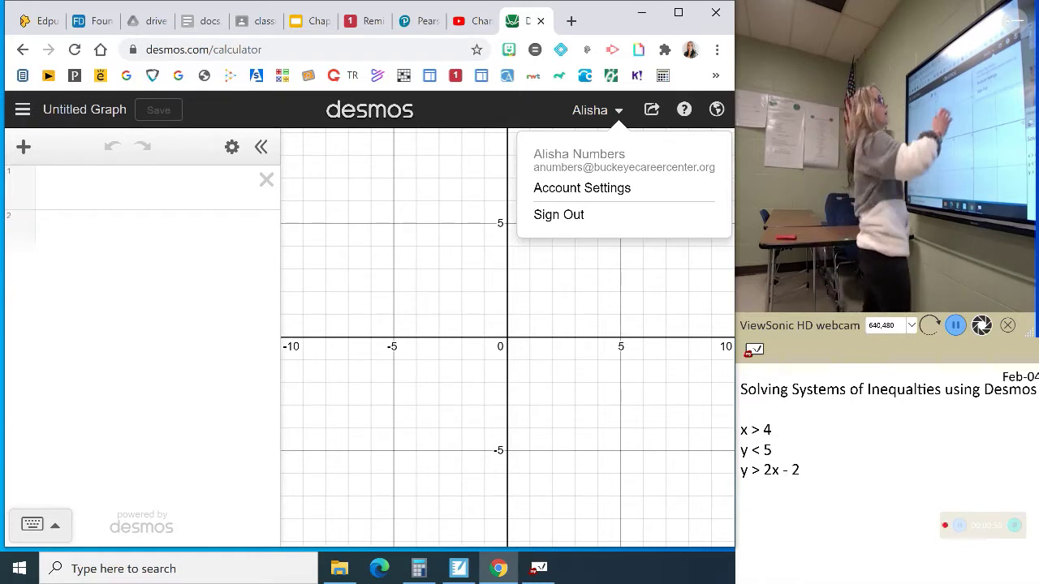
left_click(609, 111)
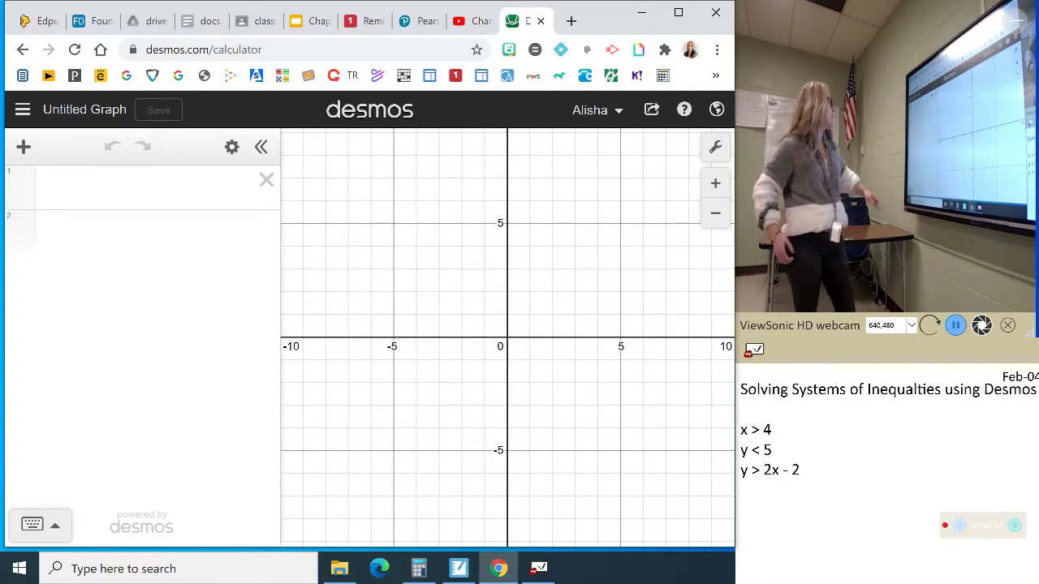
left_click(158, 110)
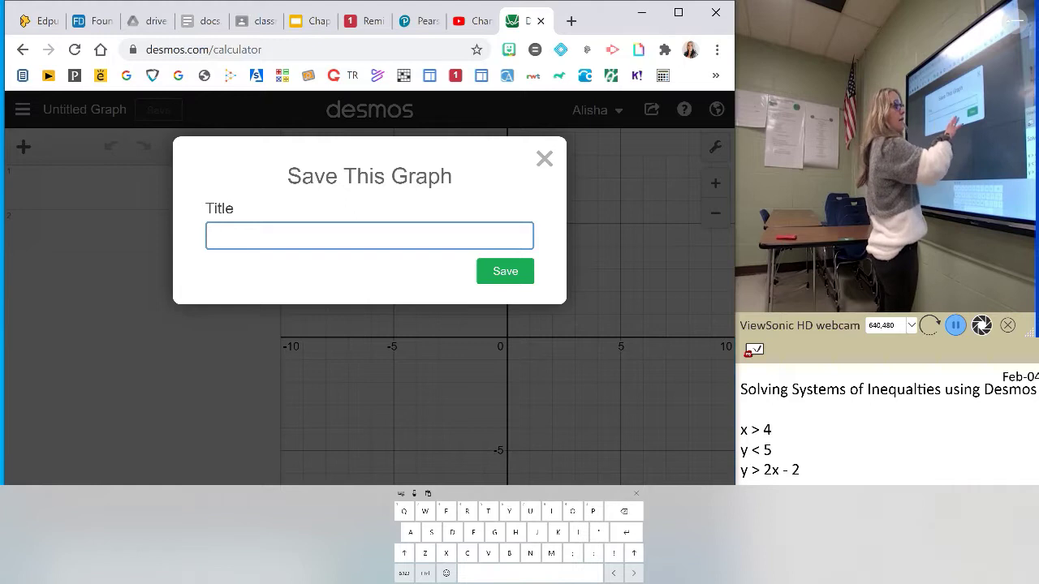
left_click(544, 159)
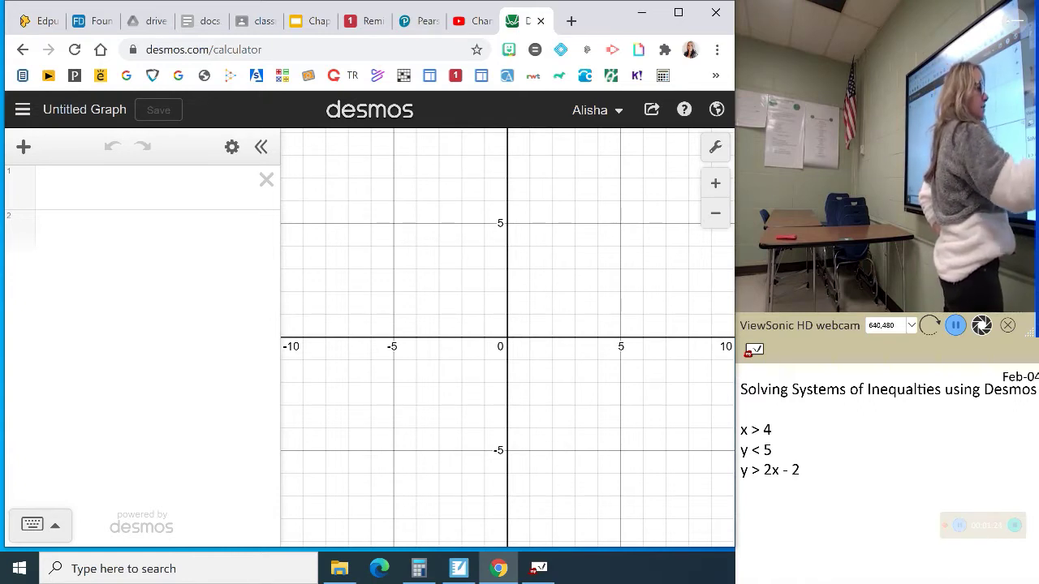
Step: Switch to the whiteboard notes and nudge the title and inequalities slightly upward on the page
left_click_drag(756, 449, 756, 440)
left_click(763, 505)
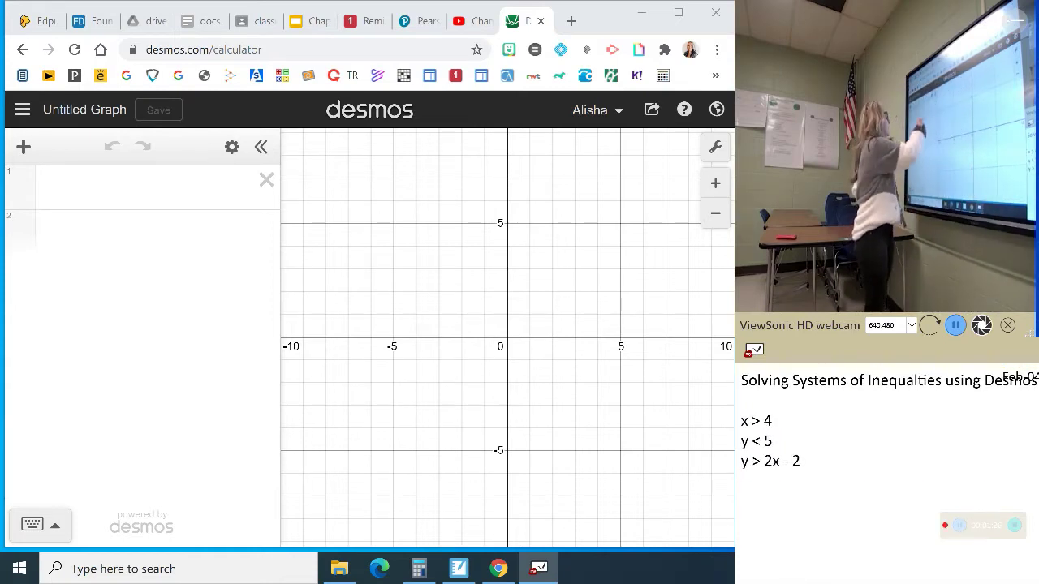
Step: Enter X > 4 with a capital X in the first expression line of the graphing calculator
left_click(151, 187)
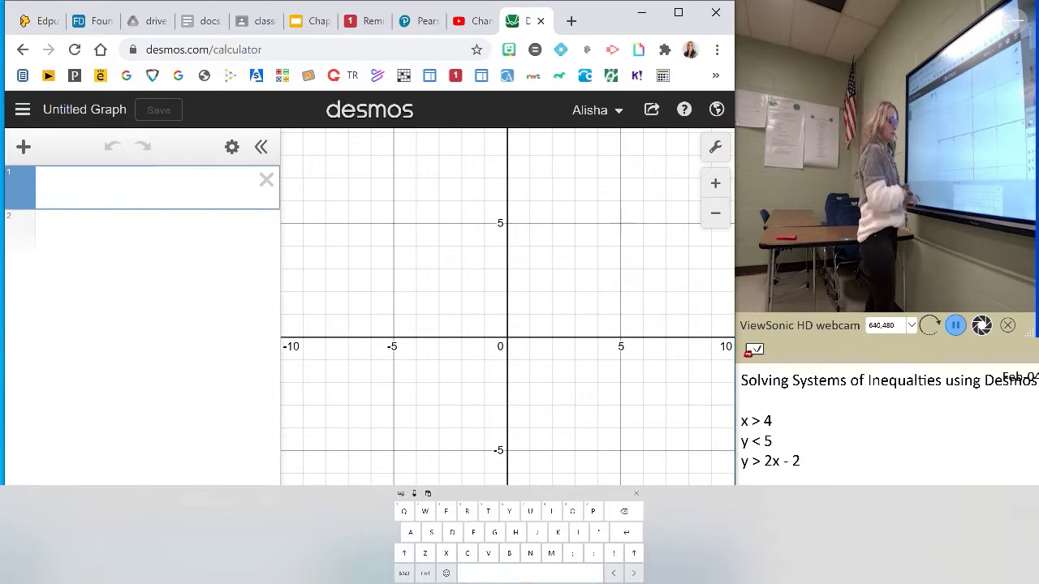
type("X")
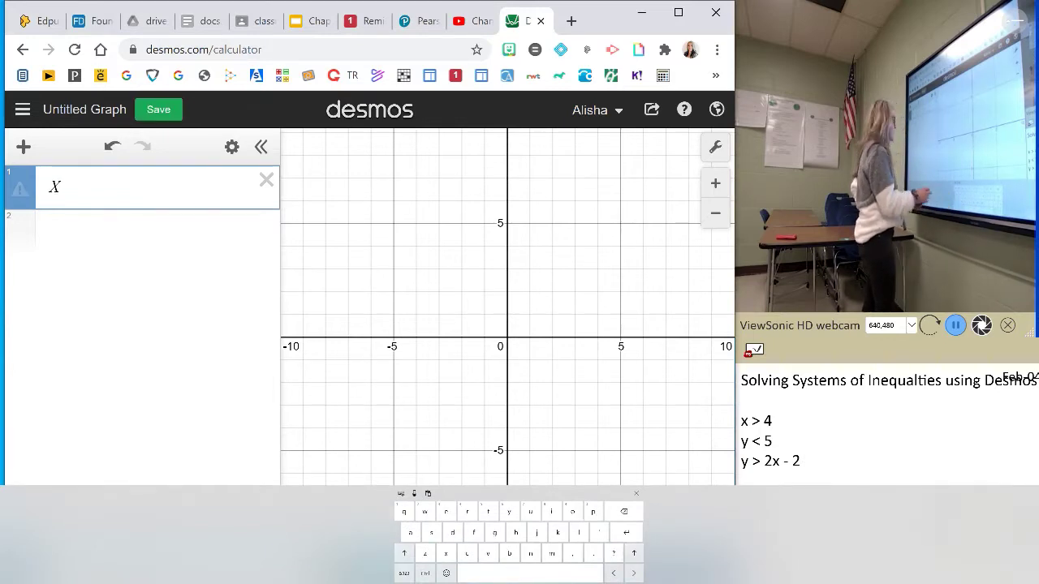
left_click(211, 433)
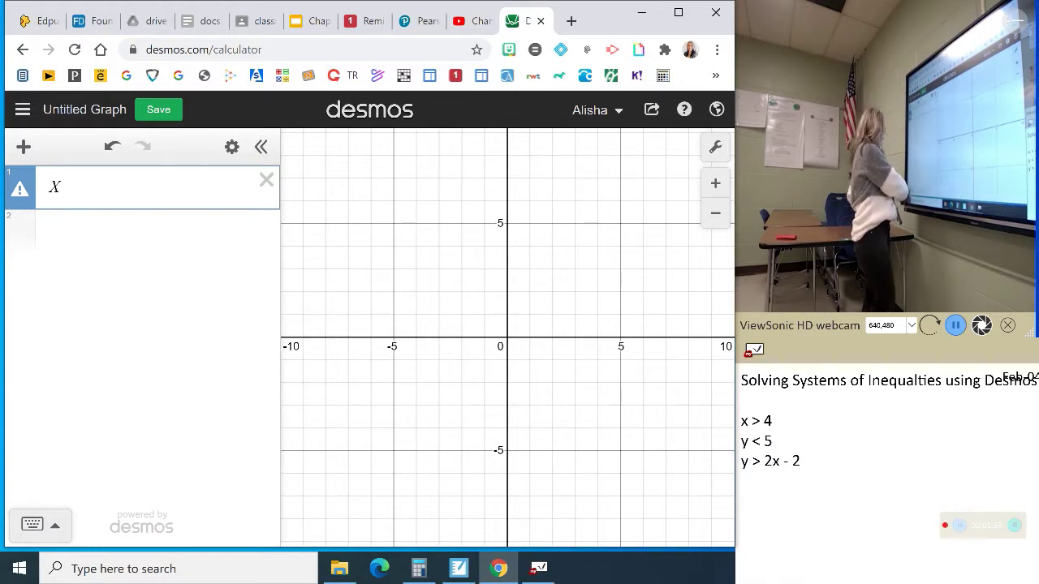
left_click(41, 526)
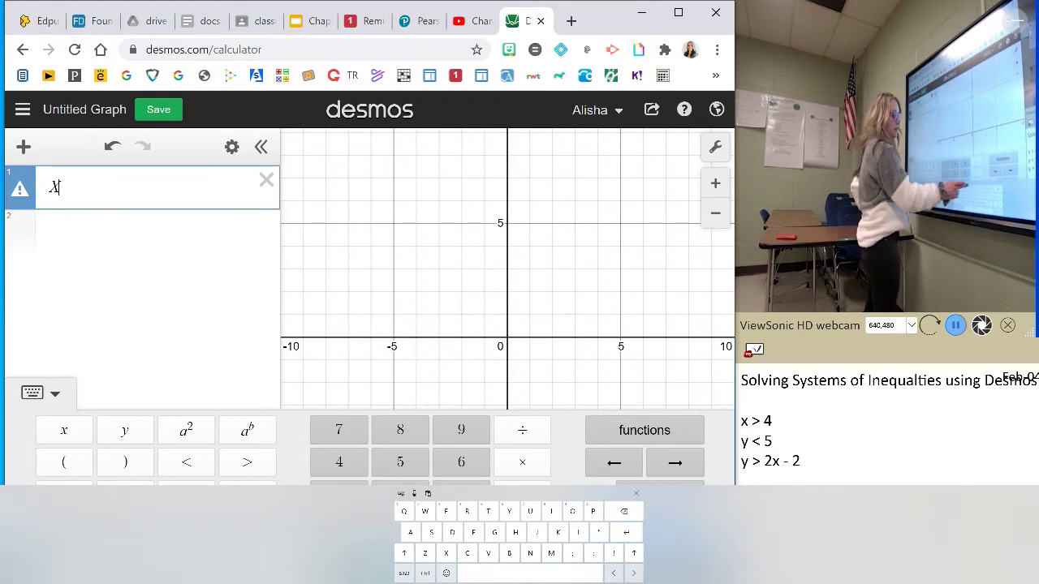
left_click(636, 493)
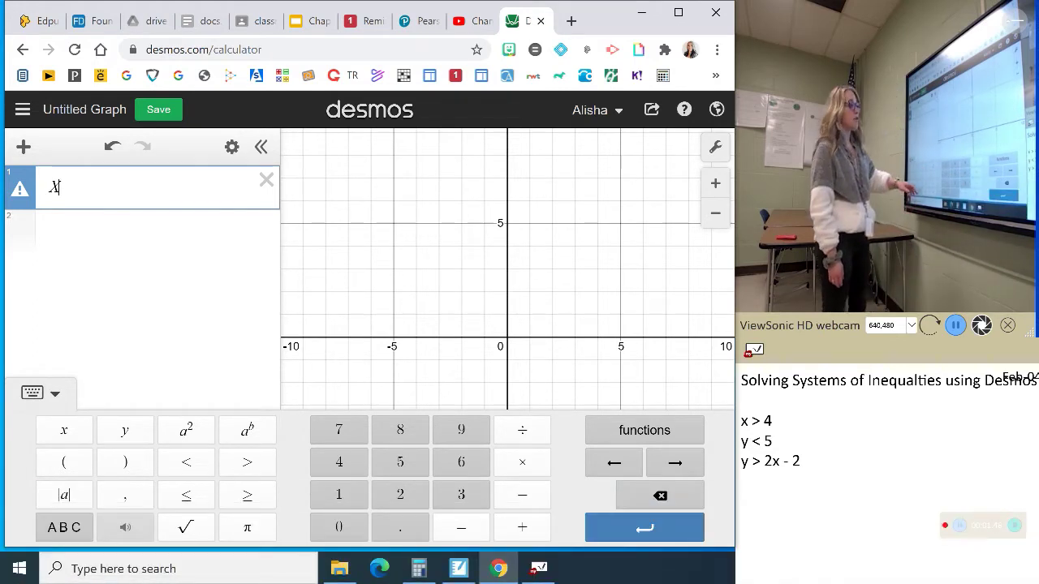
left_click(247, 462)
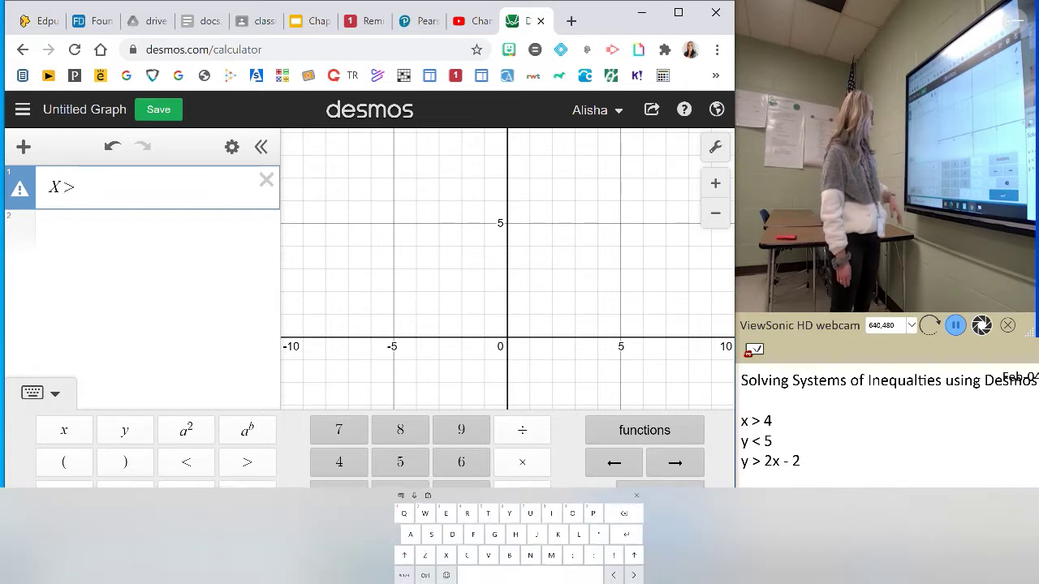
type("4")
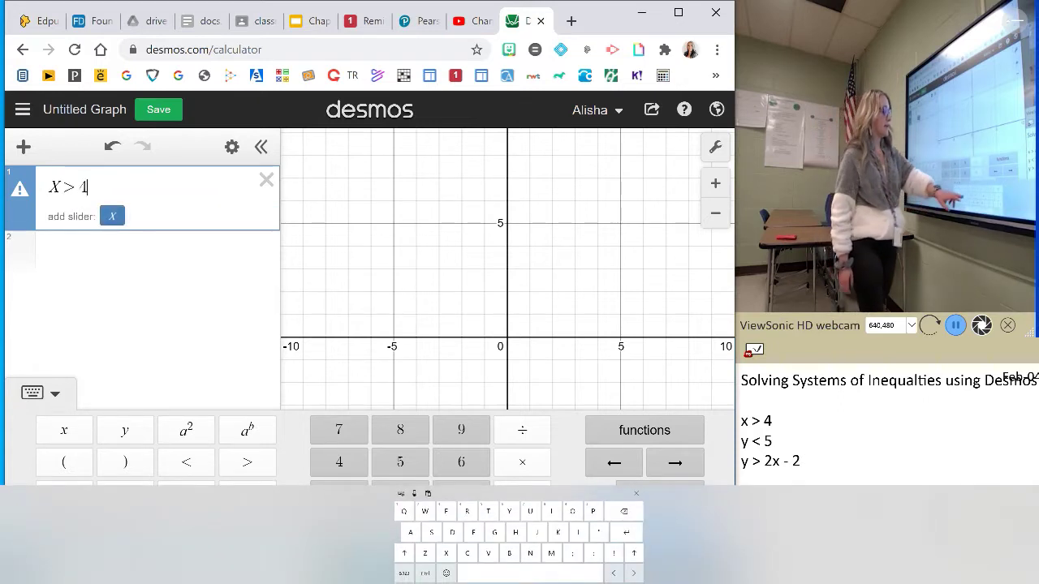
Step: Replace the capital X with a lowercase x in the first inequality and hide the calculator keypad
left_click(636, 493)
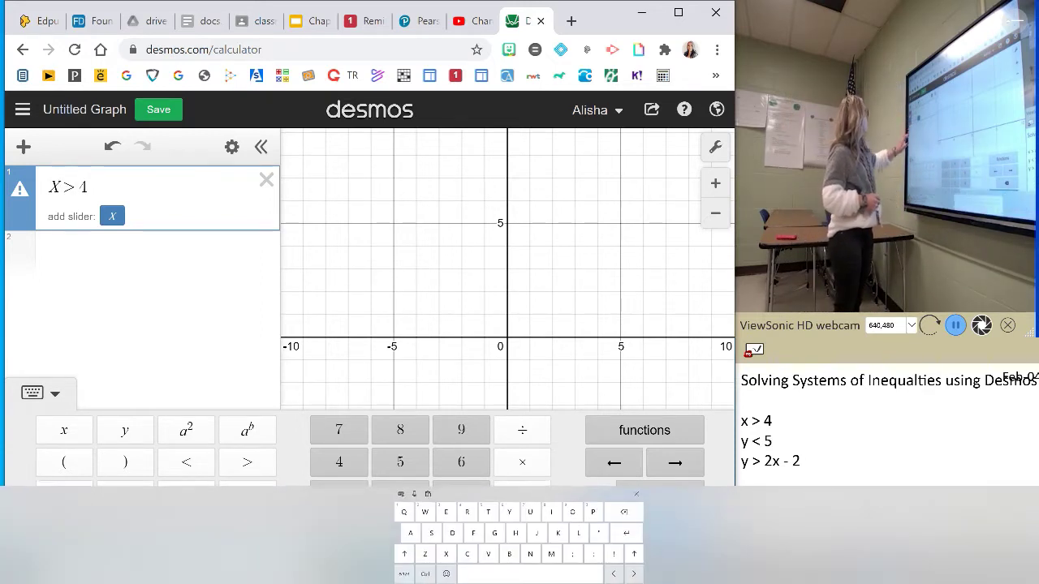
left_click(623, 511)
key("BackSpace")
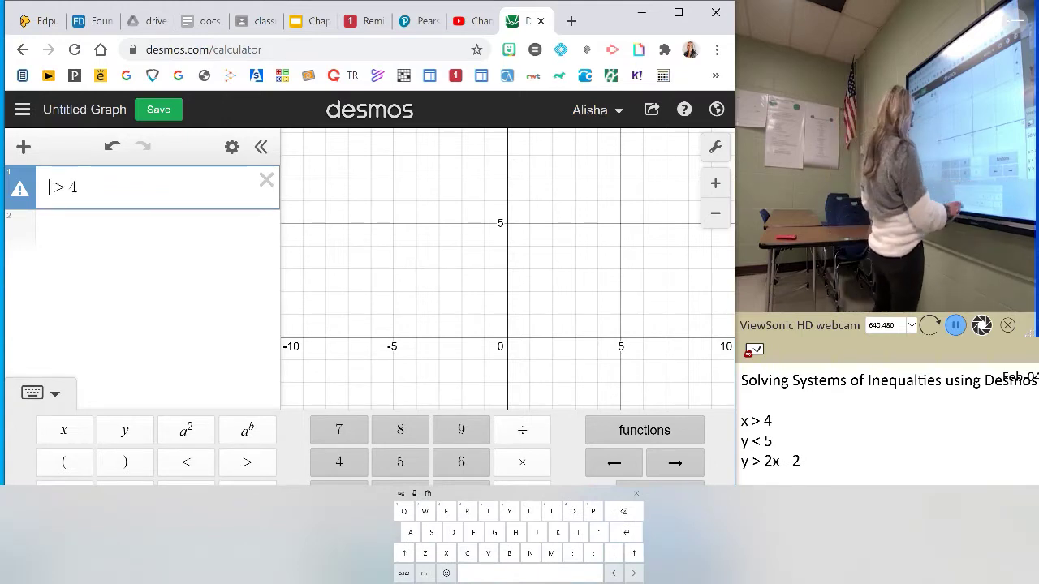
type("X")
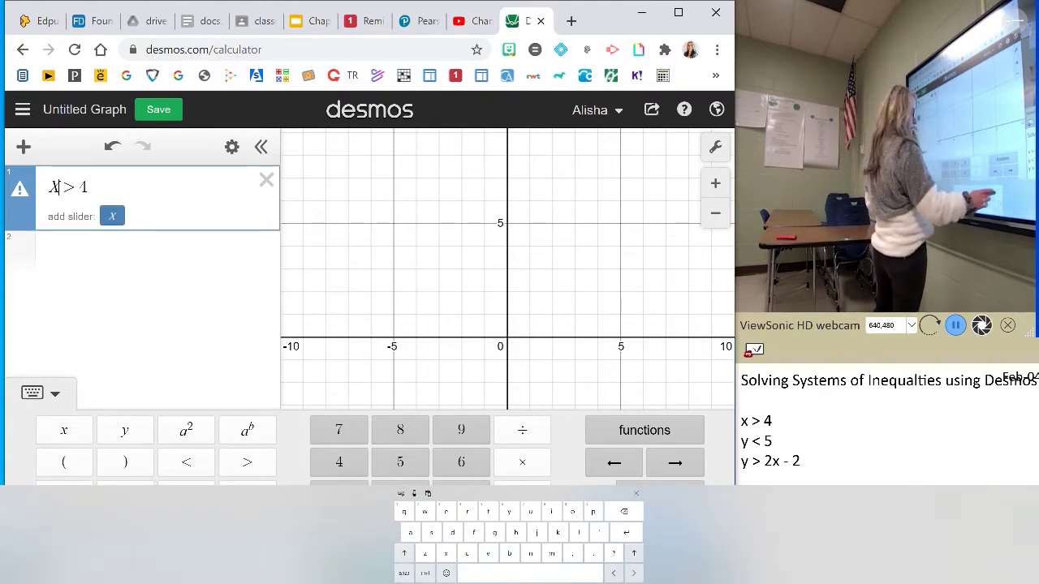
key("BackSpace")
type("x")
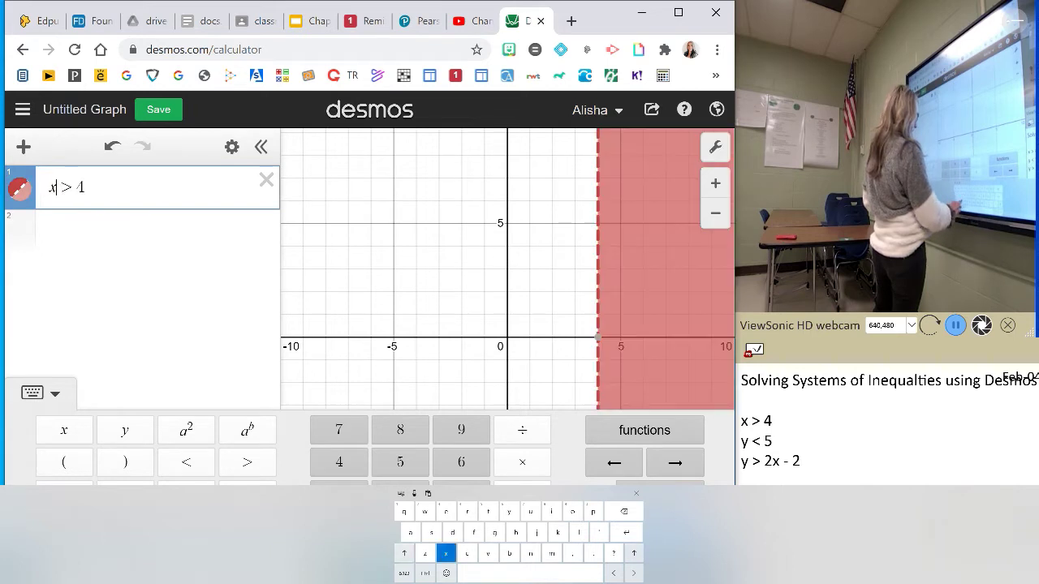
left_click(42, 394)
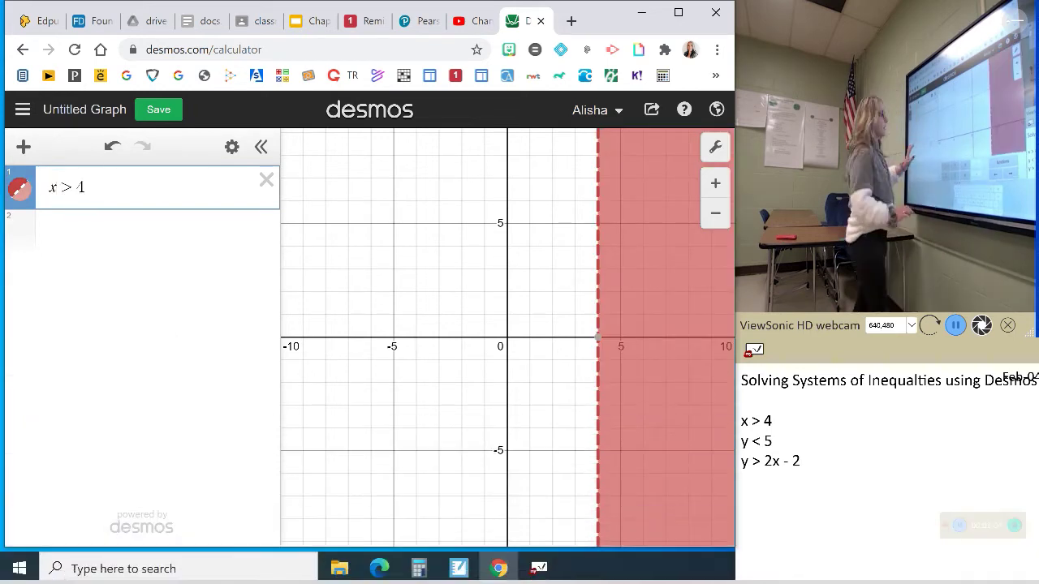
Step: Enter the inequality y < 5 in the second expression line
mouse_move(434, 366)
left_mouse_down()
mouse_move(342, 354)
mouse_move(332, 368)
left_mouse_up()
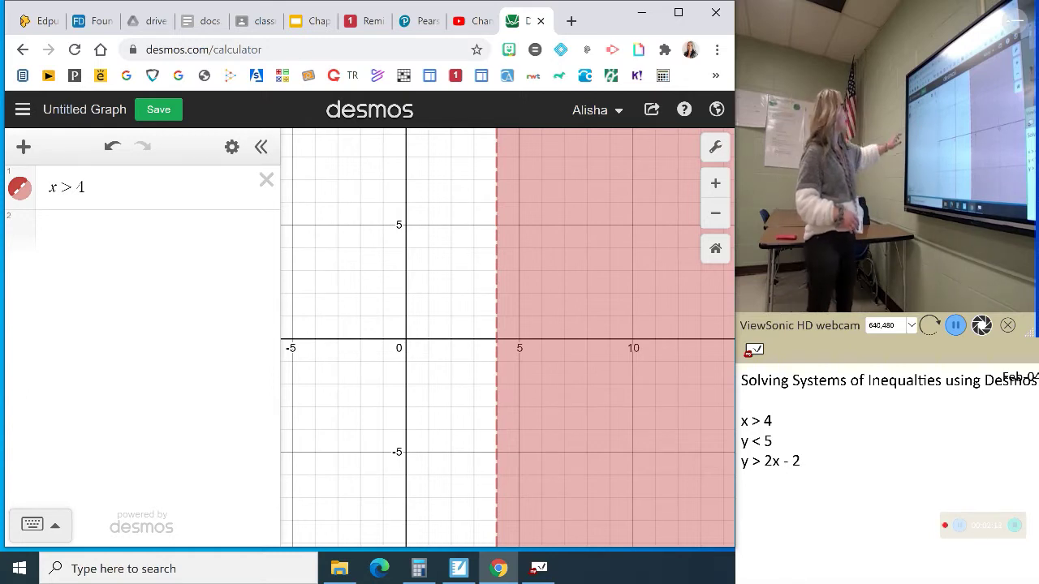
left_click(154, 230)
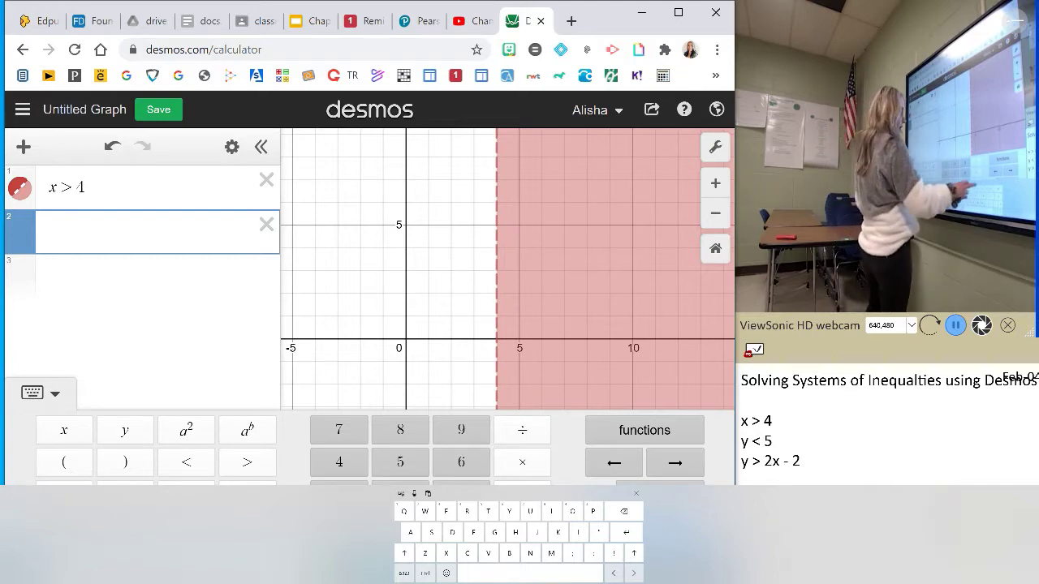
left_click(636, 493)
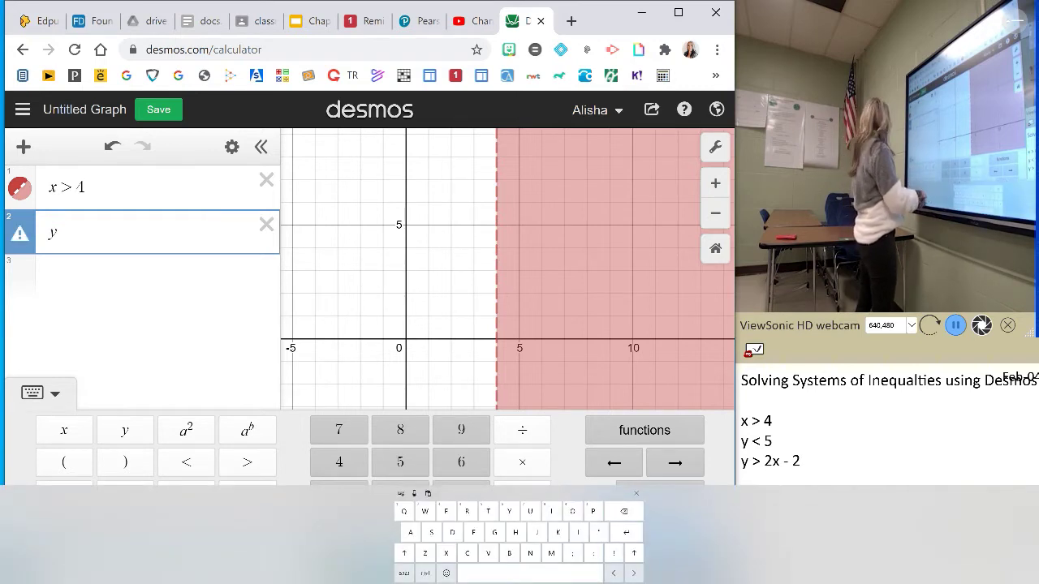
key("BackSpace")
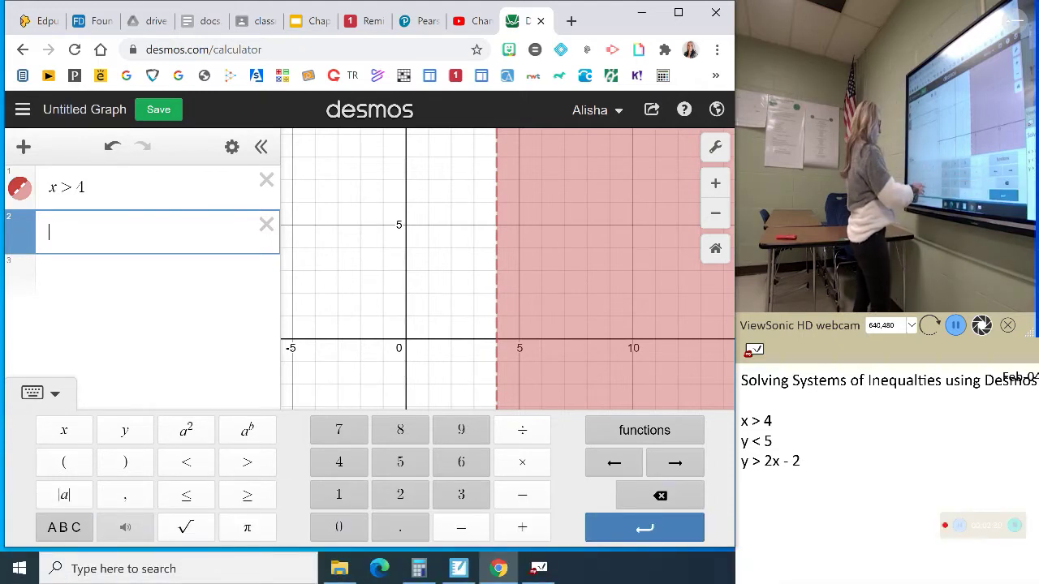
left_click(125, 430)
left_click(186, 463)
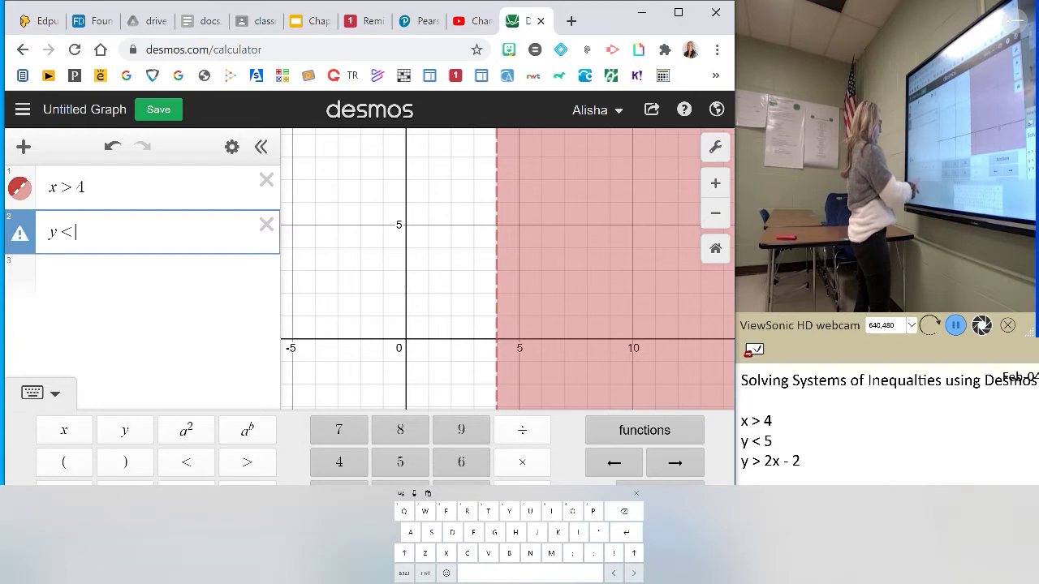
left_click(400, 462)
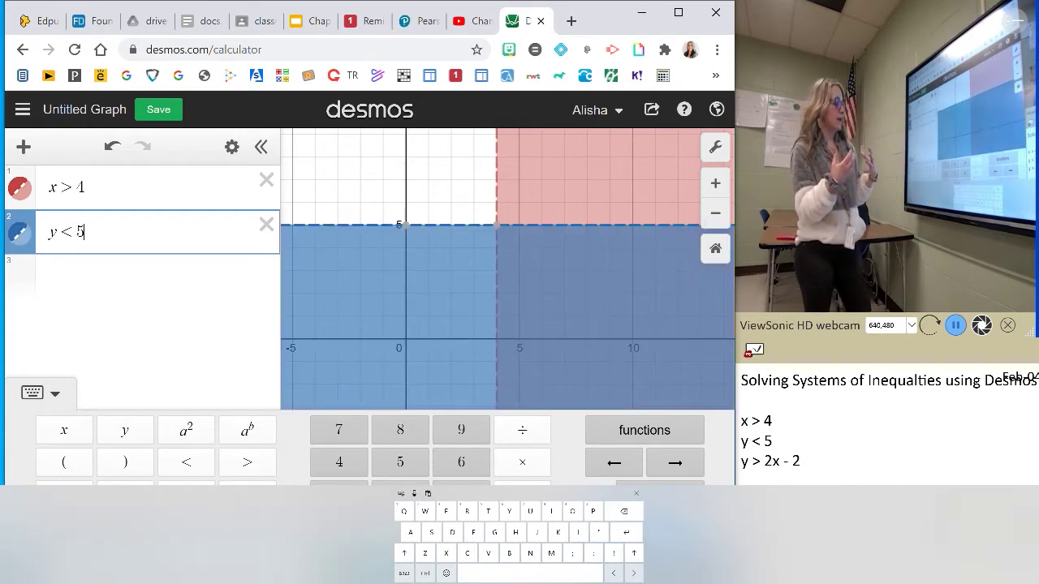
left_click(636, 493)
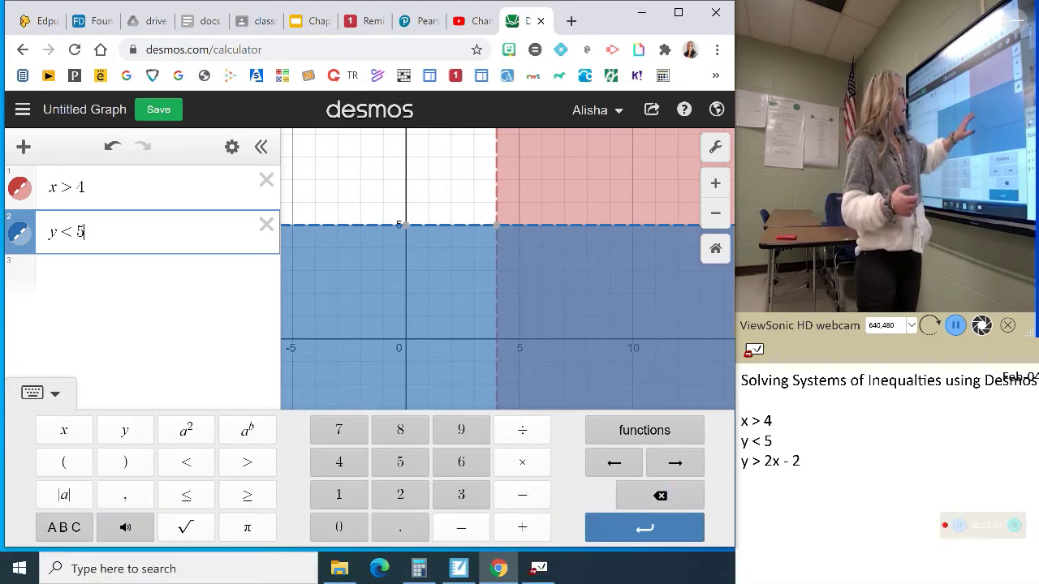
Step: Start an empty third expression line below y < 5
left_click_drag(527, 276, 458, 265)
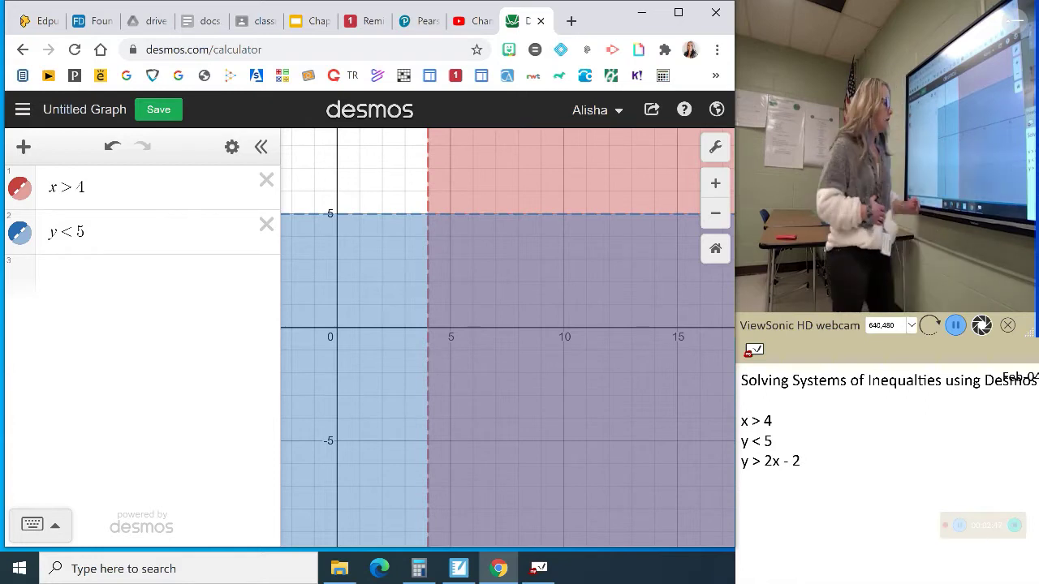
left_click(75, 267)
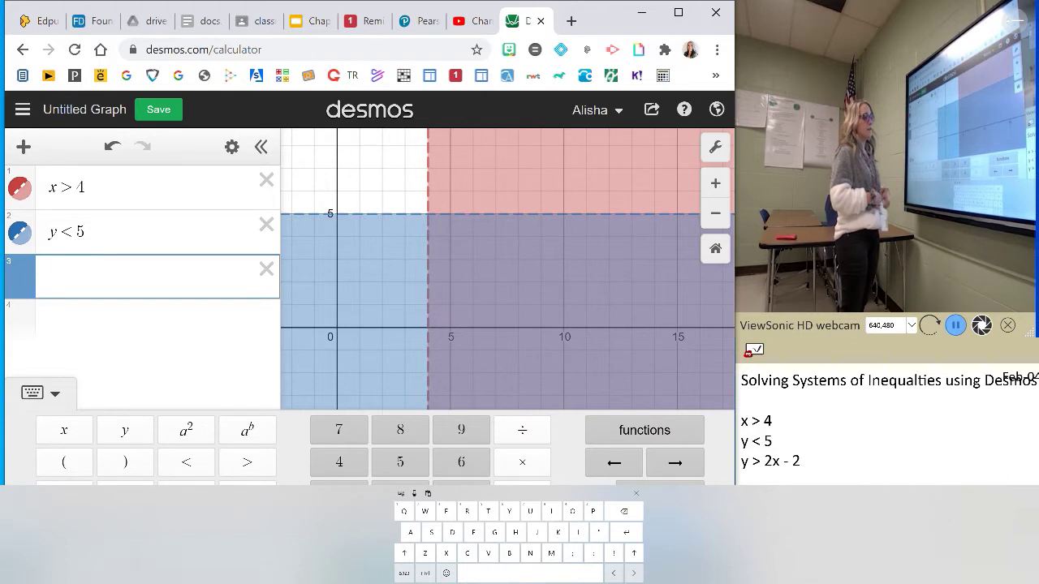
left_click(636, 493)
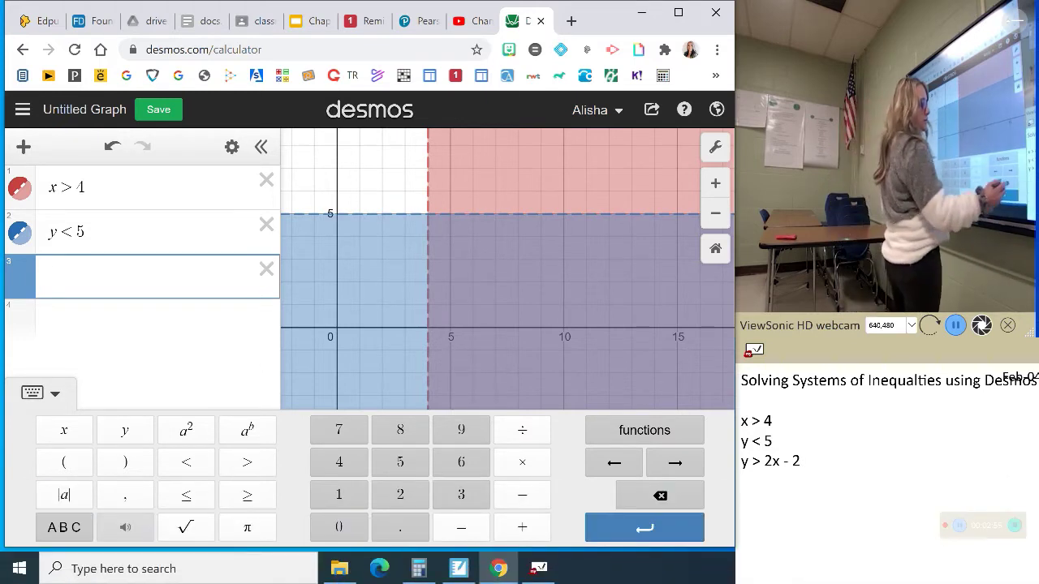
Step: Switch to the whiteboard notes, move their window over the graph, and underline the > in y > 2x - 2 in red
left_click(761, 479)
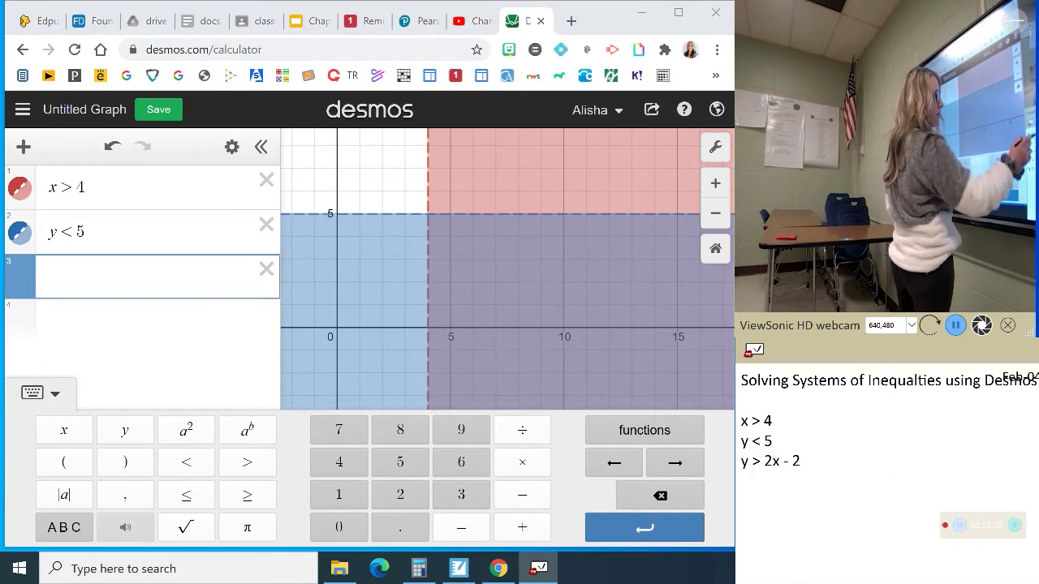
left_click_drag(790, 328, 495, 290)
left_click(901, 481)
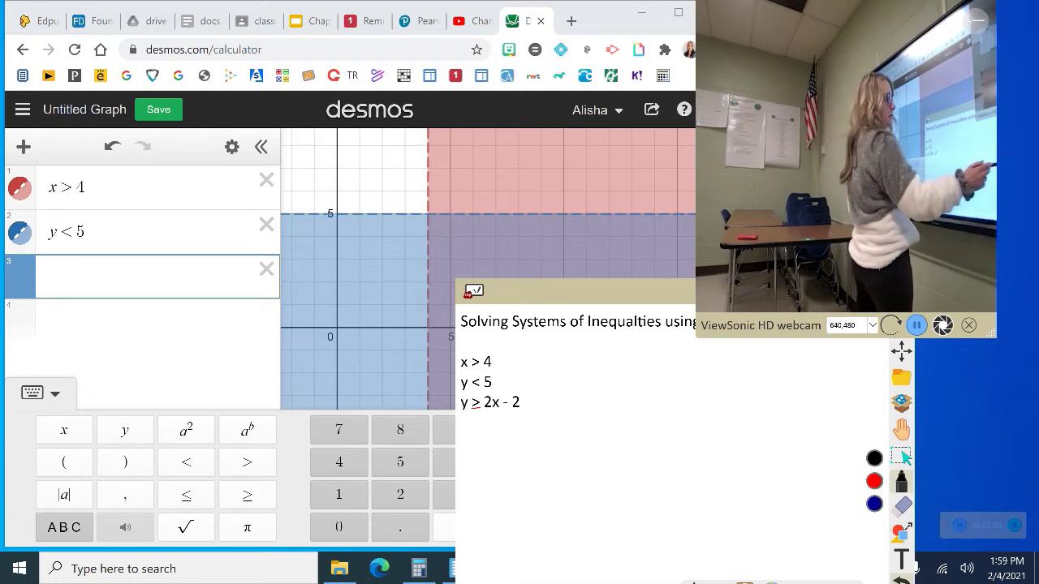
Step: Move the whiteboard notes clear of the graph and enter the inequality y ≥ 2x - 2 in the third expression line
left_click_drag(592, 292, 834, 350)
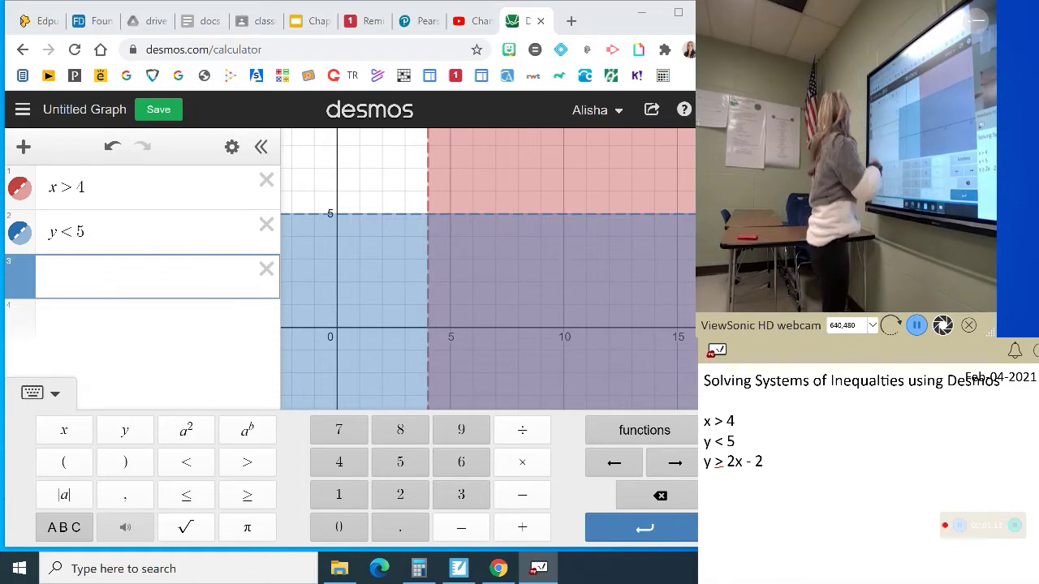
left_click(125, 430)
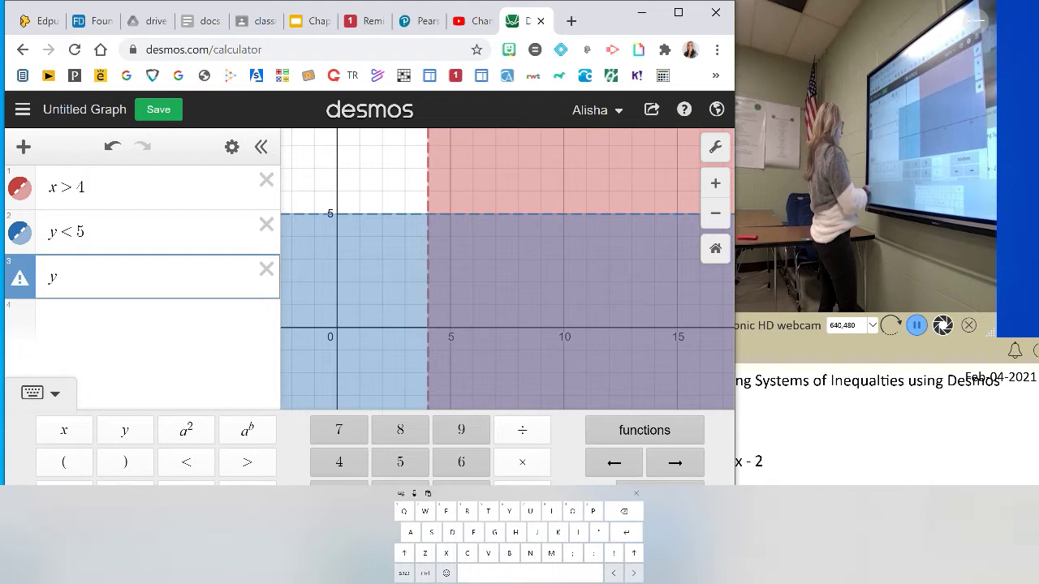
left_click(636, 491)
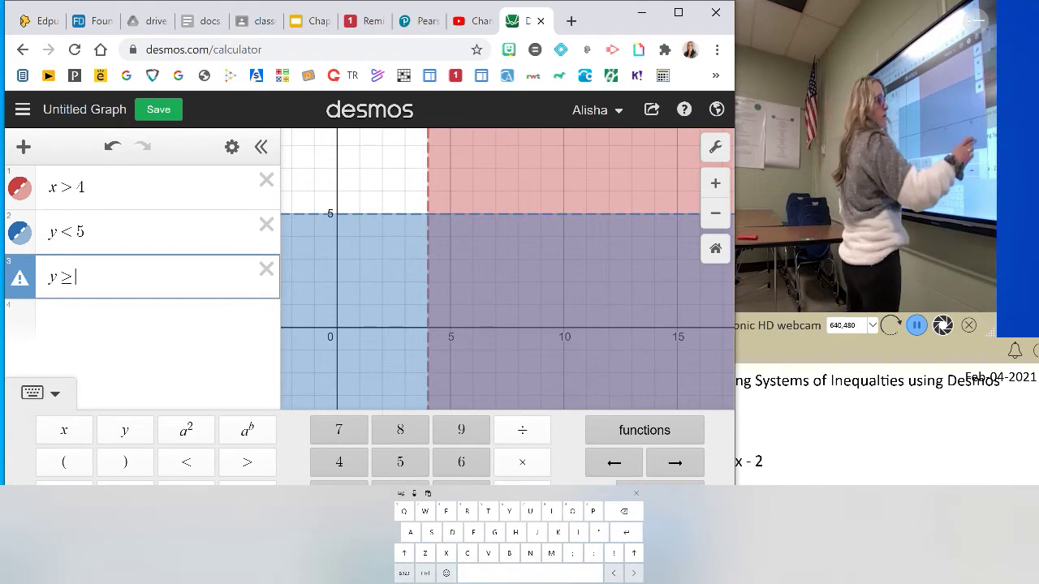
left_click(771, 430)
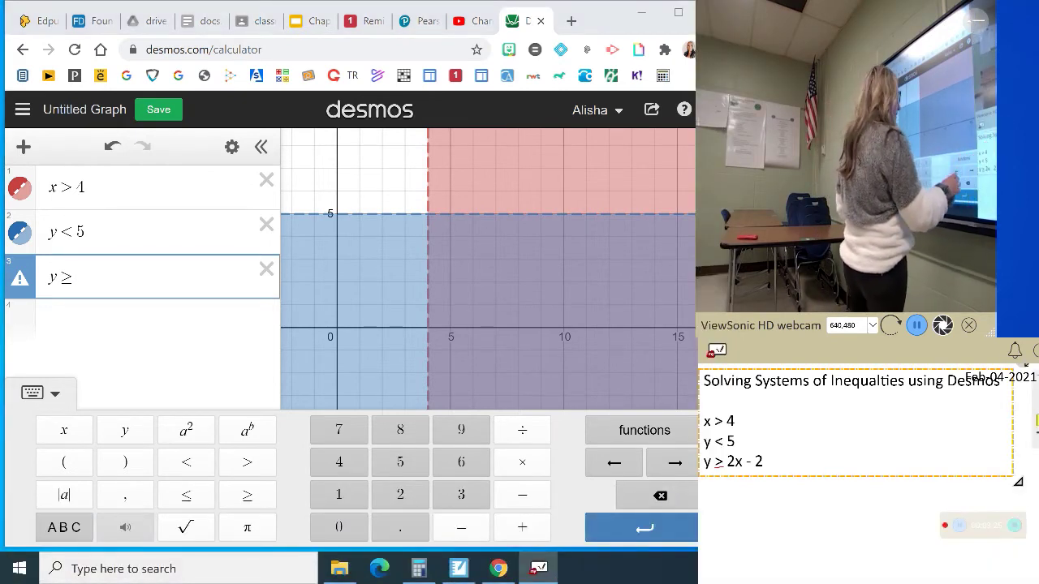
type("2")
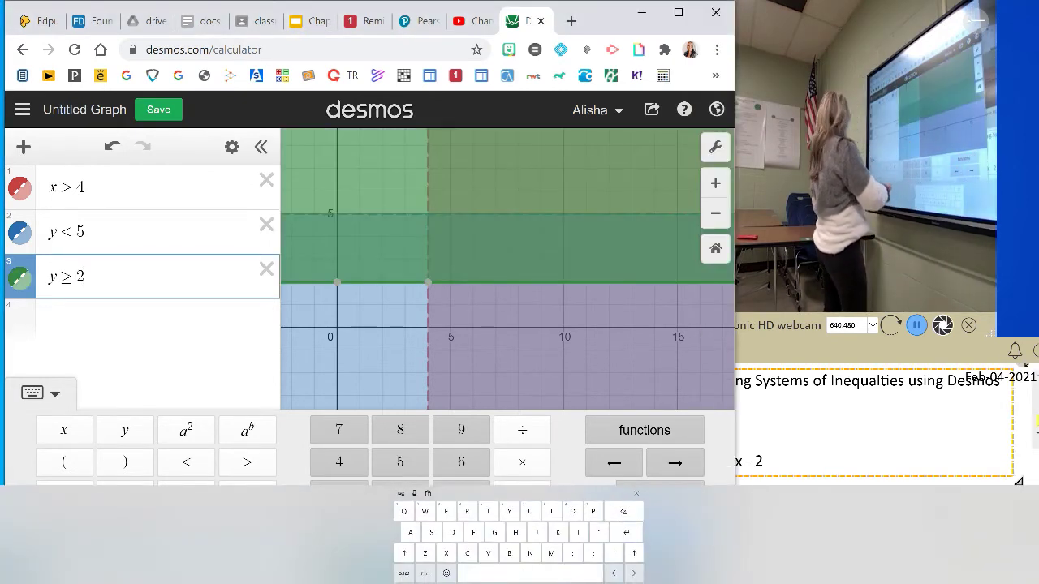
left_click(64, 430)
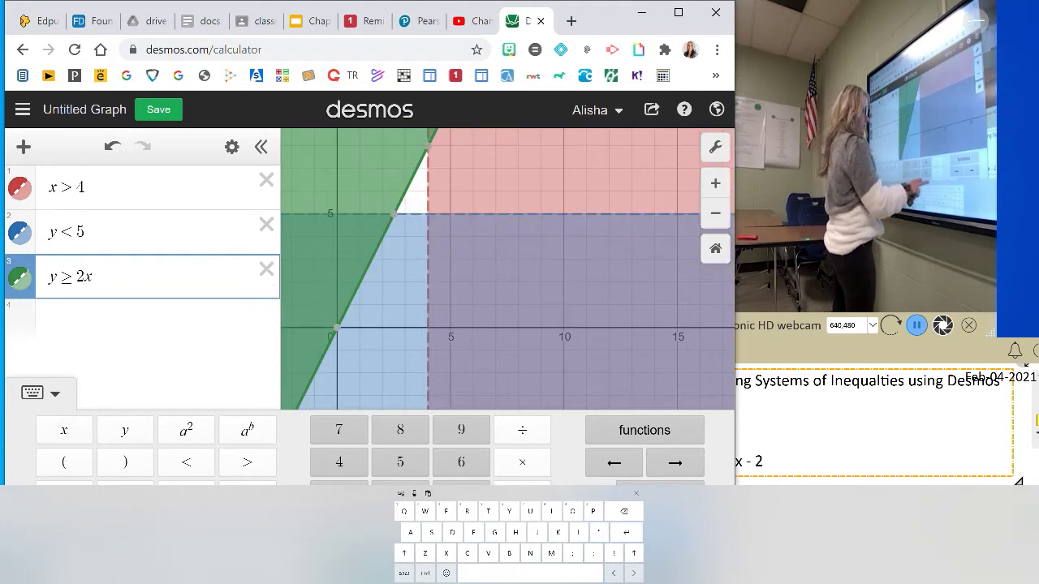
left_click(636, 494)
left_click(522, 494)
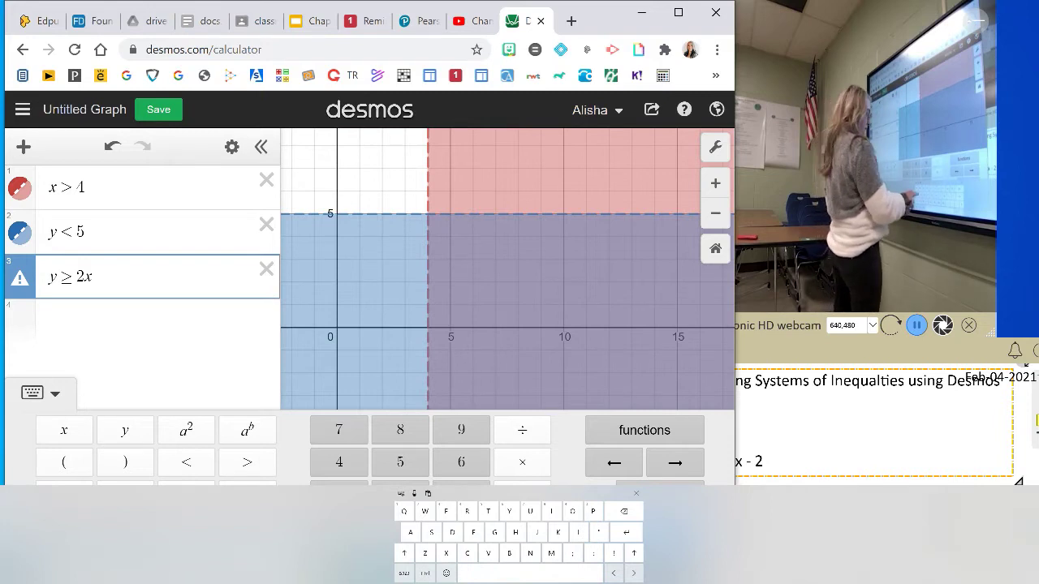
type("2")
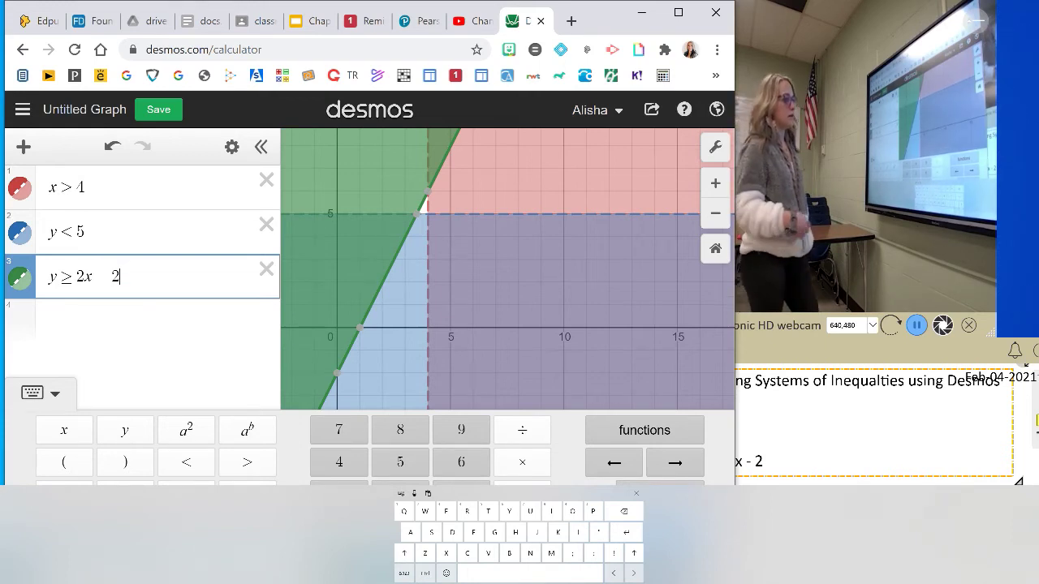
Step: Move the webcam and whiteboard notes windows aside so they no longer cover the calculator
left_click(778, 326)
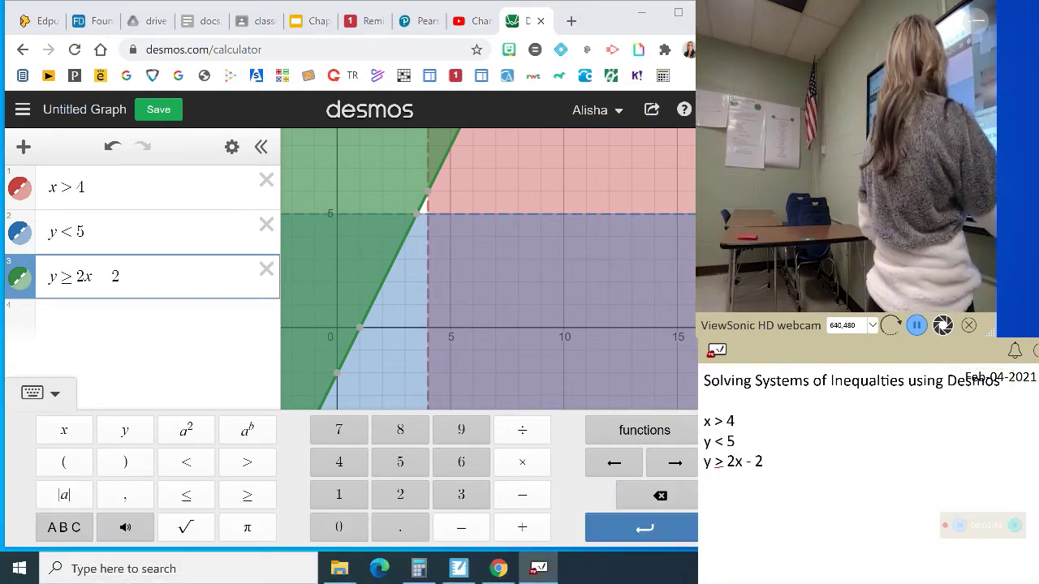
left_click_drag(778, 326, 842, 362)
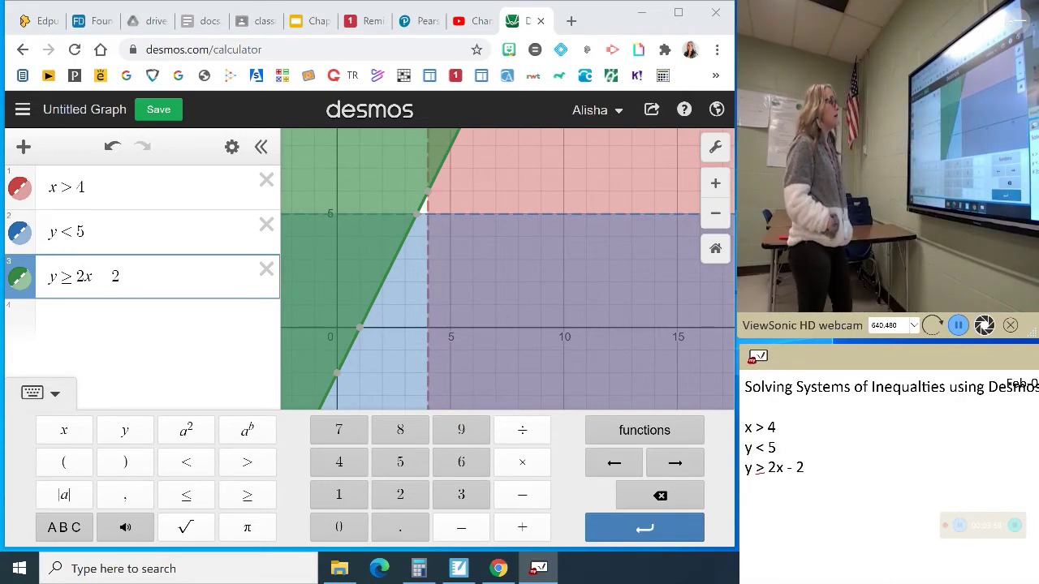
Step: Change the first inequality to x > 1 and hide the calculator keypad
left_click(130, 188)
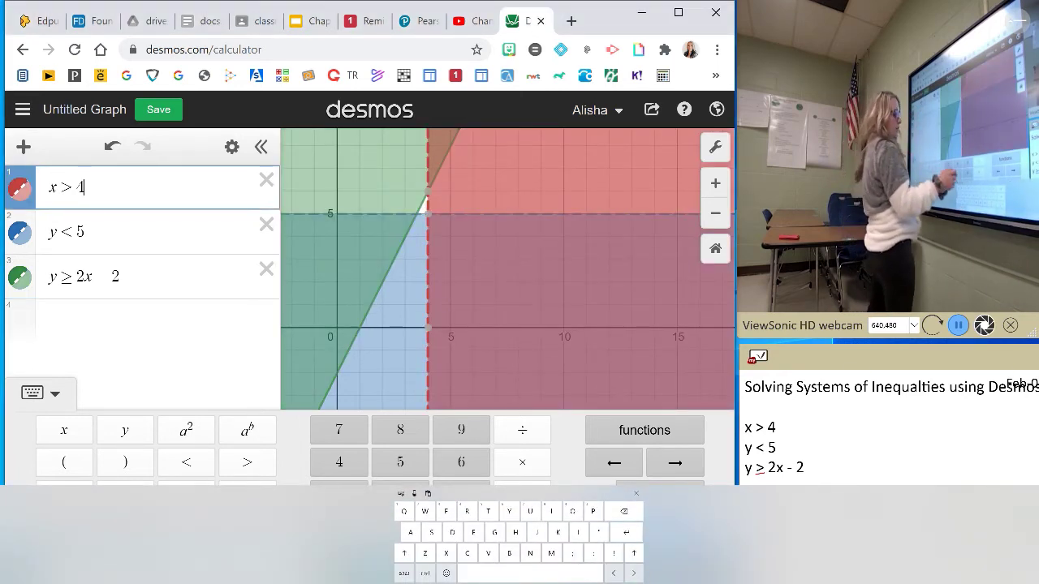
type("q")
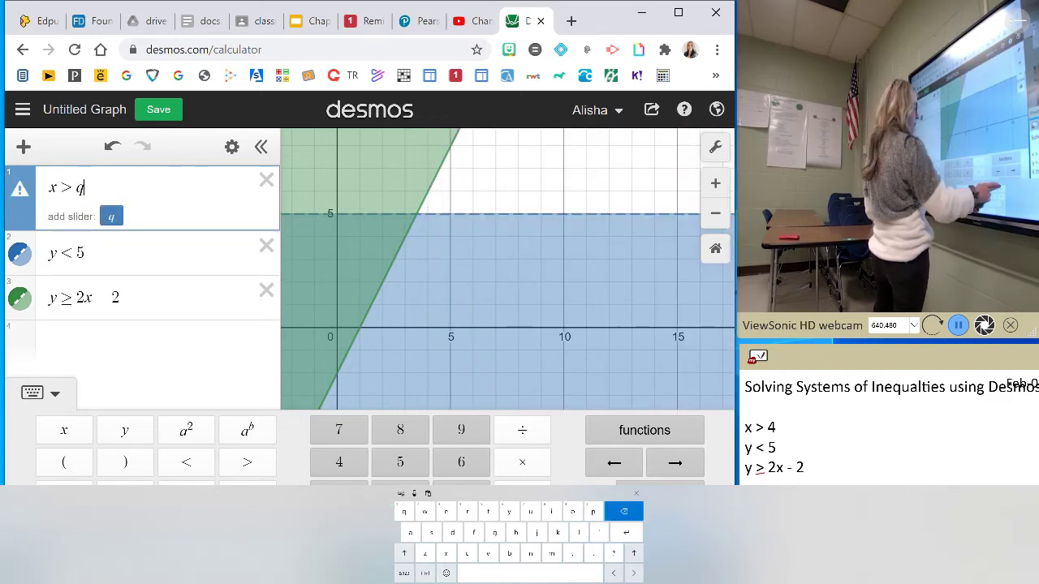
key("BackSpace")
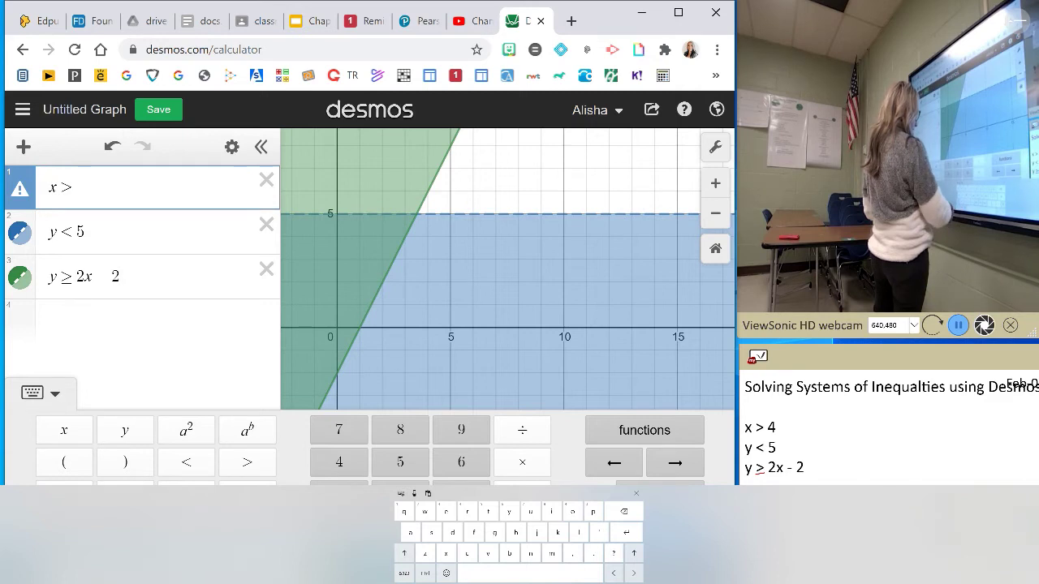
left_click(404, 574)
type("1")
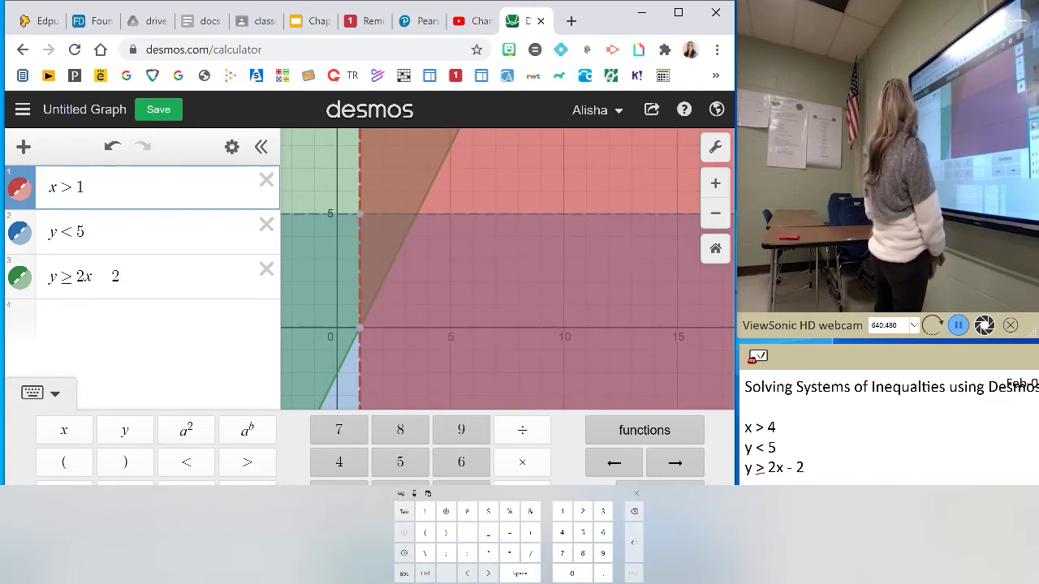
left_click(42, 393)
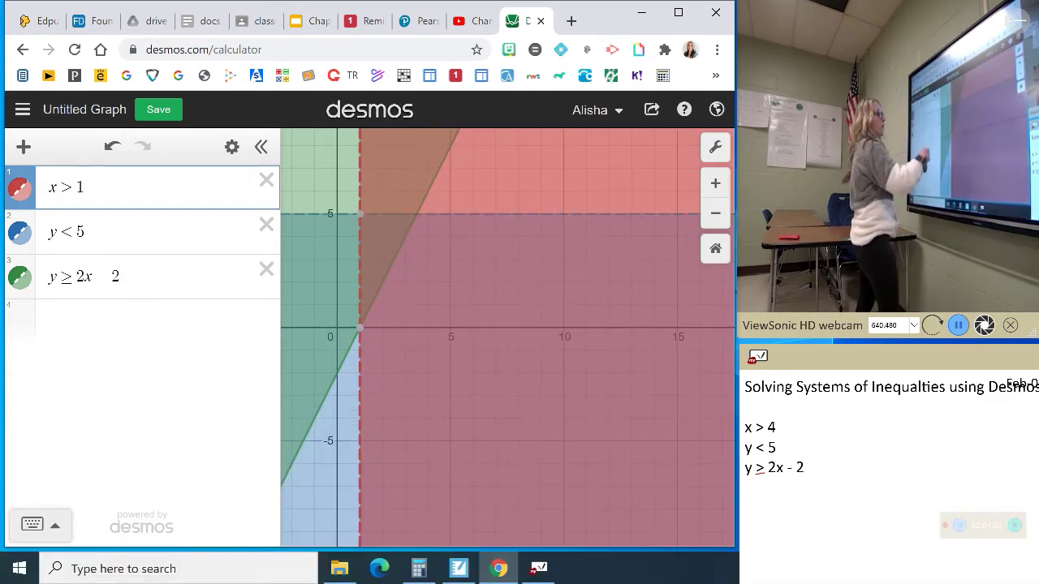
Step: Update the first inequality in the whiteboard notes to x > 1 and close the on-screen keyboard
left_click(775, 428)
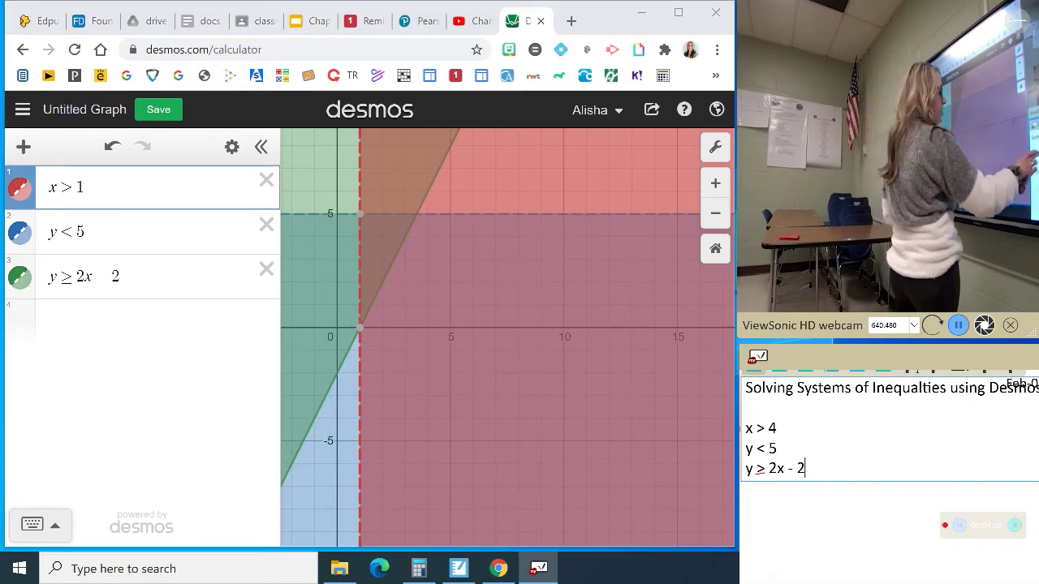
left_click(775, 427)
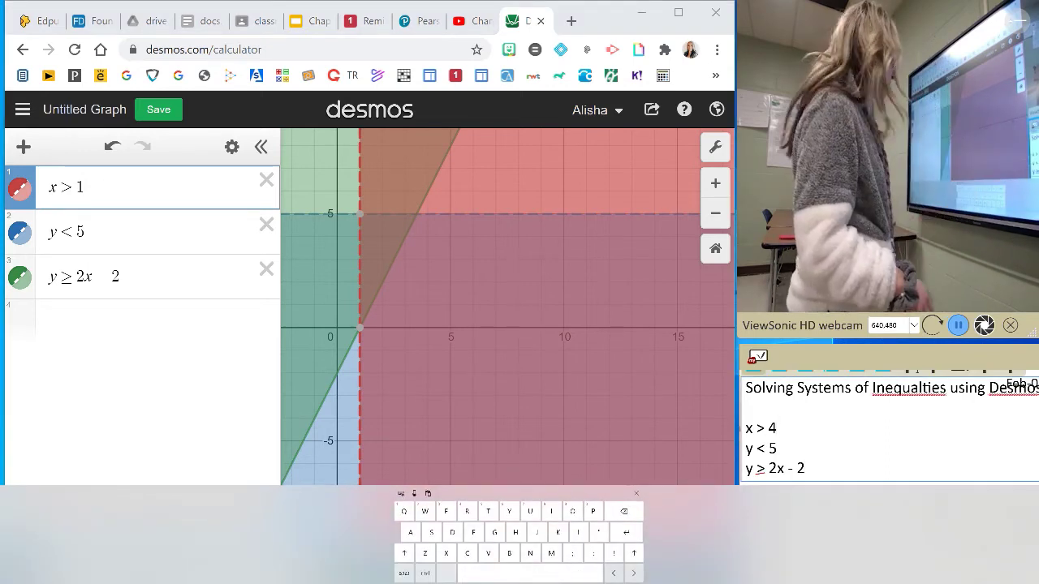
key("BackSpace")
key("BackSpace")
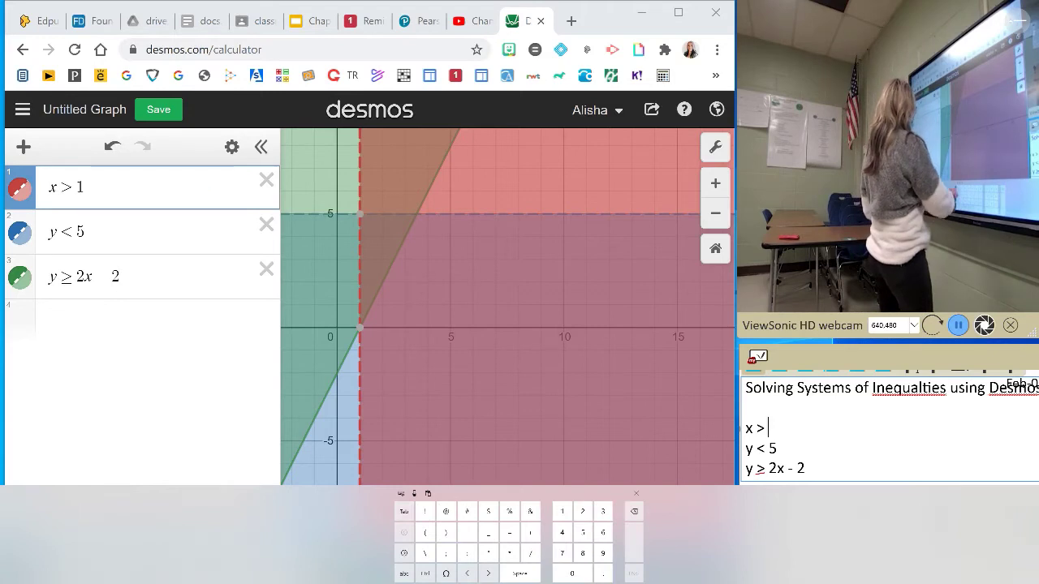
left_click(636, 493)
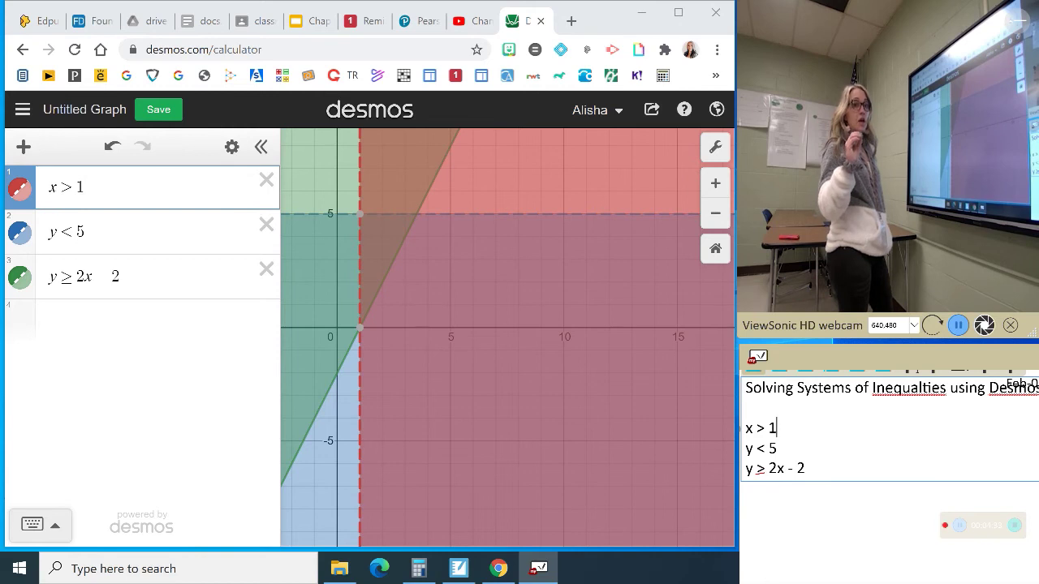
Step: Return to the graph and examine the region where the shading of all three inequalities overlaps
left_click(349, 365)
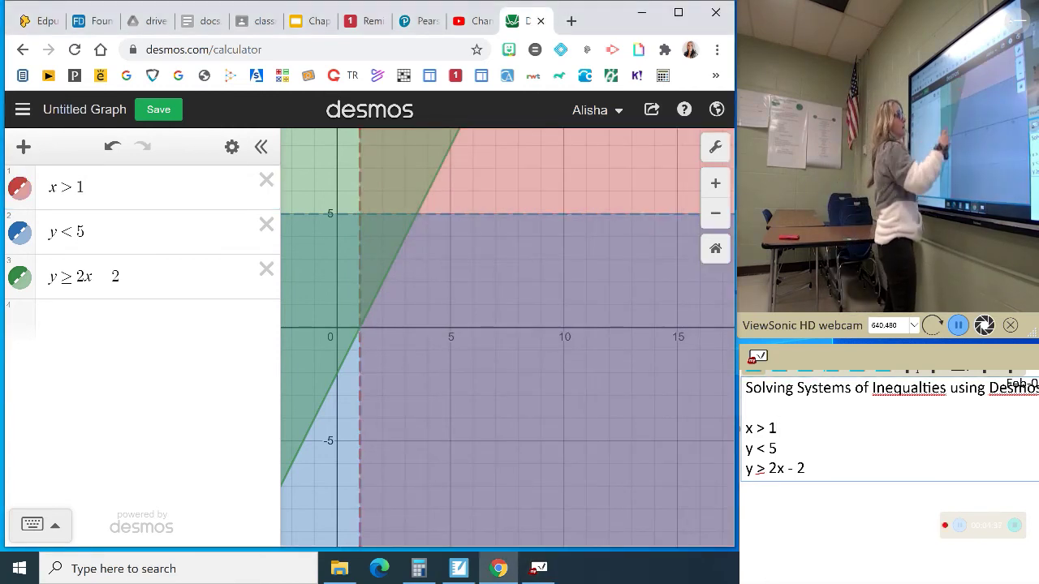
left_click(365, 274)
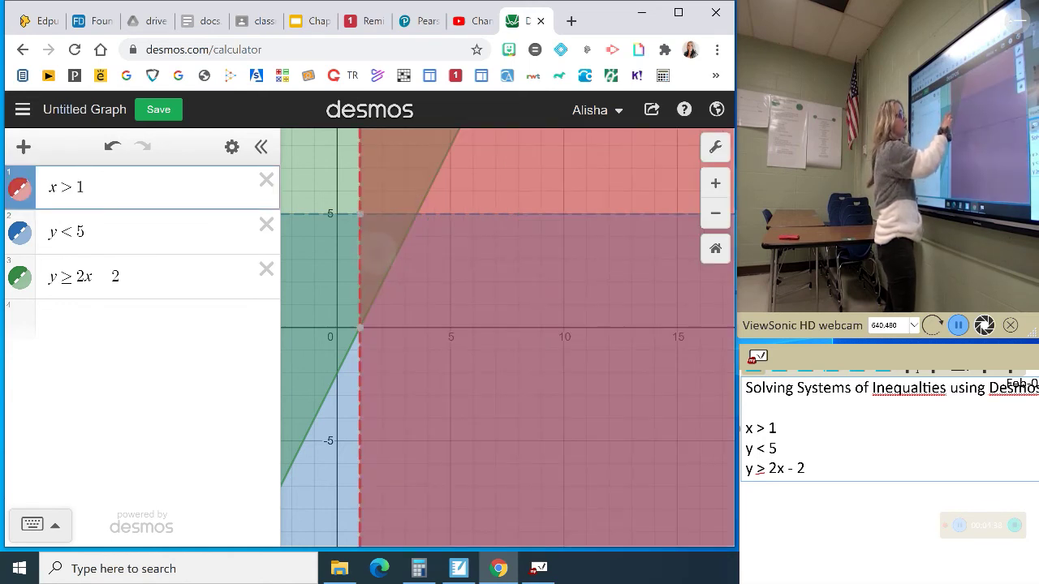
left_click(377, 250)
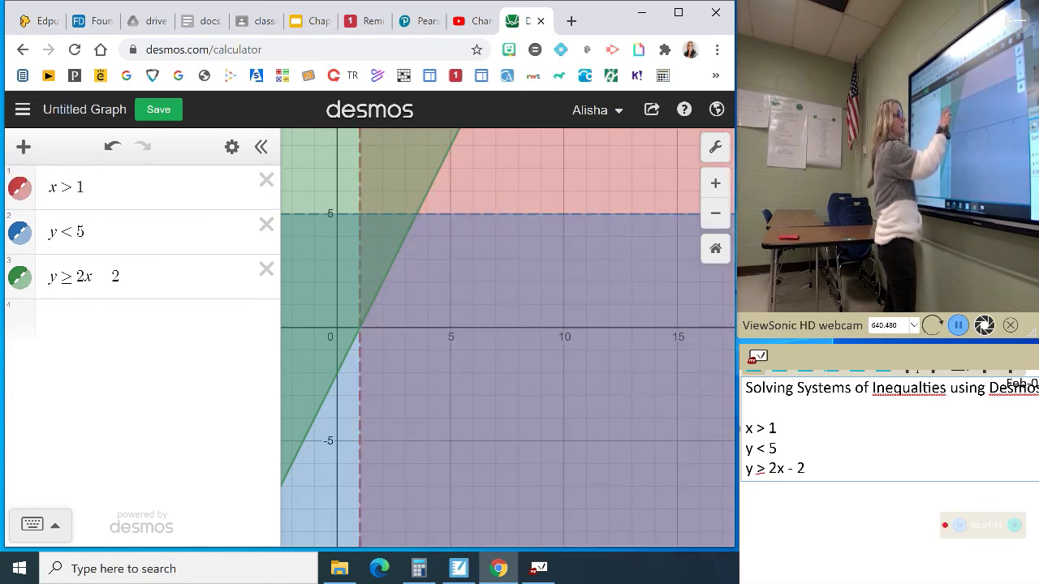
left_click(360, 254)
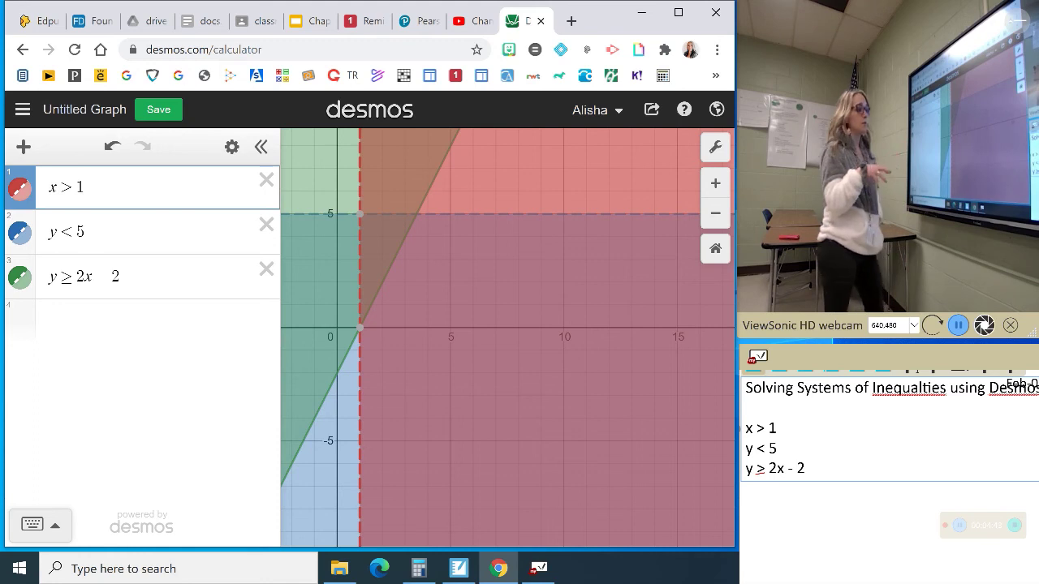